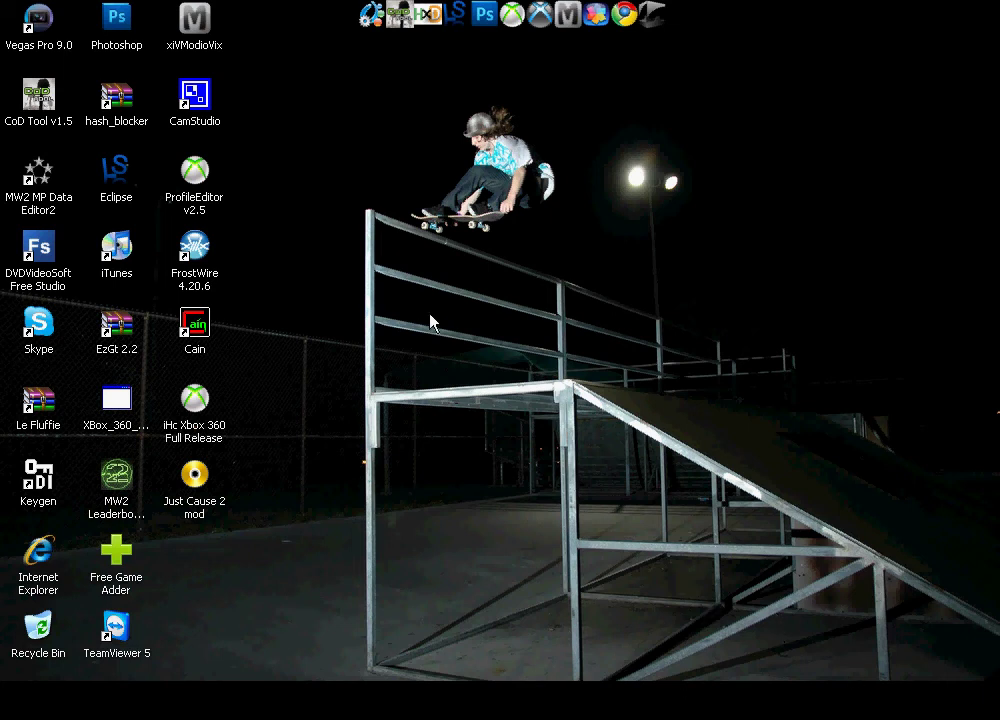
Launch XPort 360 and load the 120.03 GB Xbox 360 hard disk
{"action": "left_click_drag", "start_coordinate": [351, 93], "coordinate": [705, 312]}
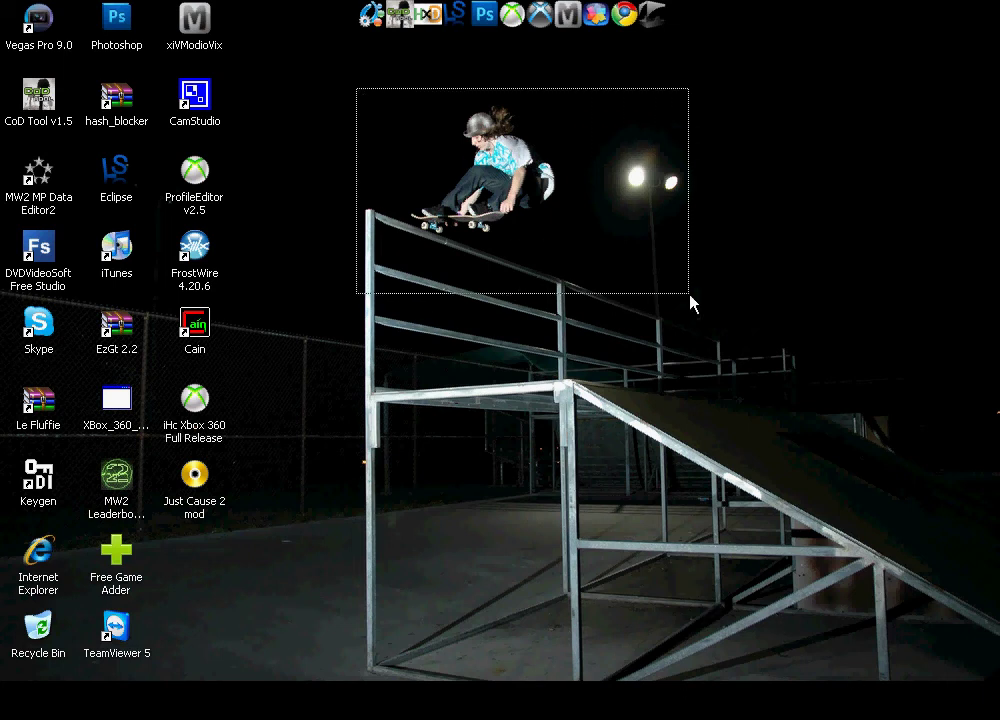
{"action": "mouse_move", "coordinate": [327, 76]}
{"action": "left_mouse_down"}
{"action": "mouse_move", "coordinate": [418, 90]}
{"action": "mouse_move", "coordinate": [710, 348]}
{"action": "left_mouse_up"}
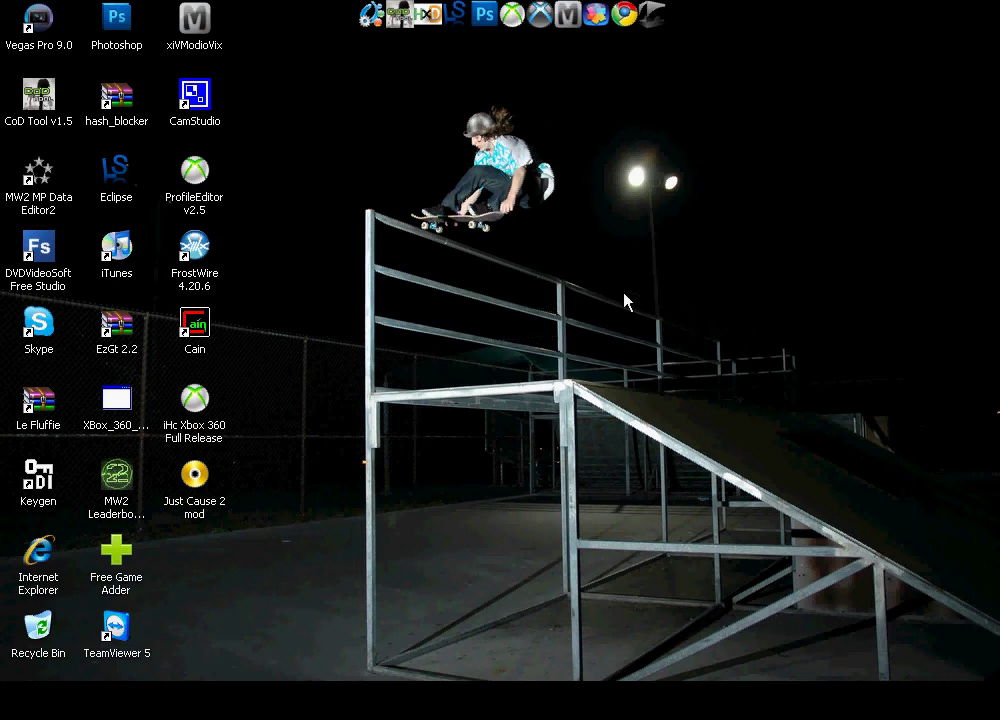
{"action": "left_click_drag", "start_coordinate": [324, 74], "coordinate": [737, 339]}
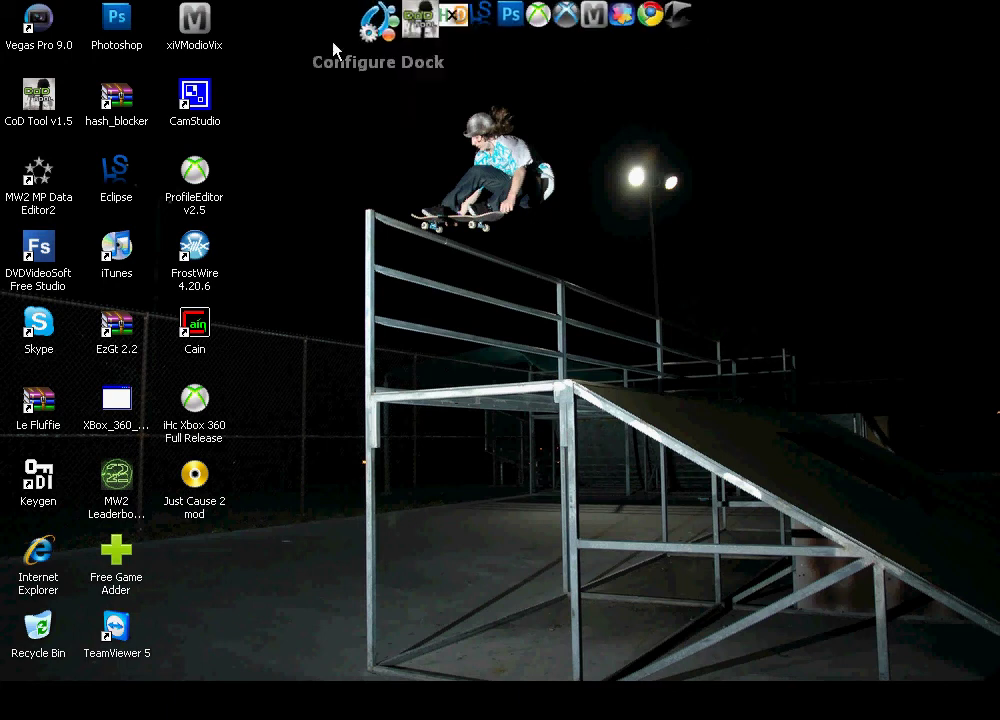
{"action": "left_click_drag", "start_coordinate": [346, 82], "coordinate": [681, 312]}
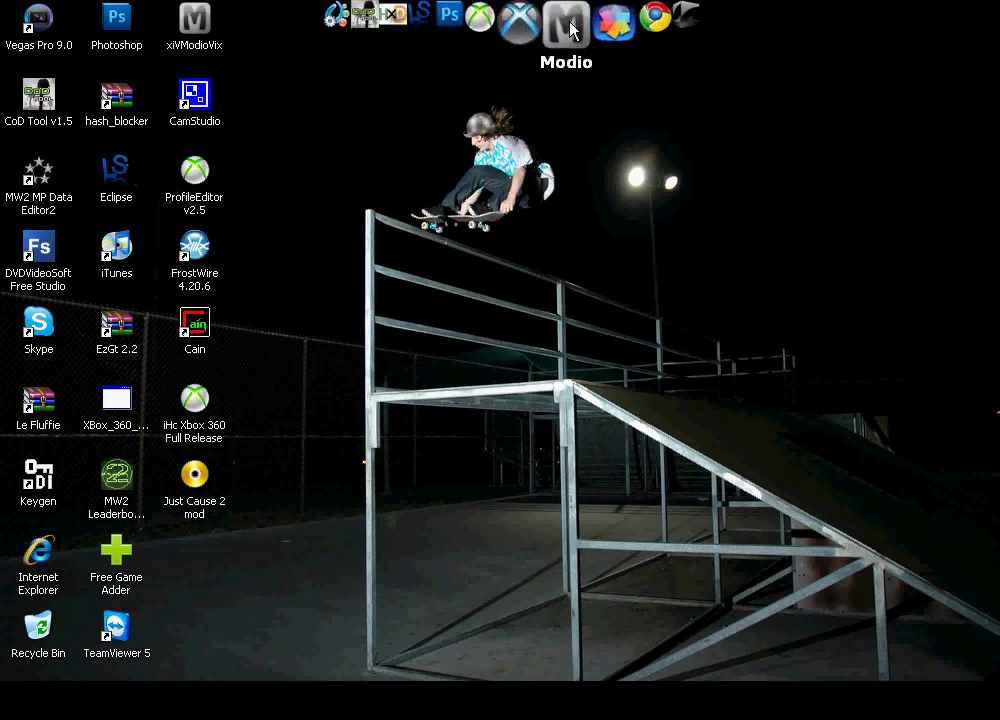
{"action": "left_click", "coordinate": [540, 30]}
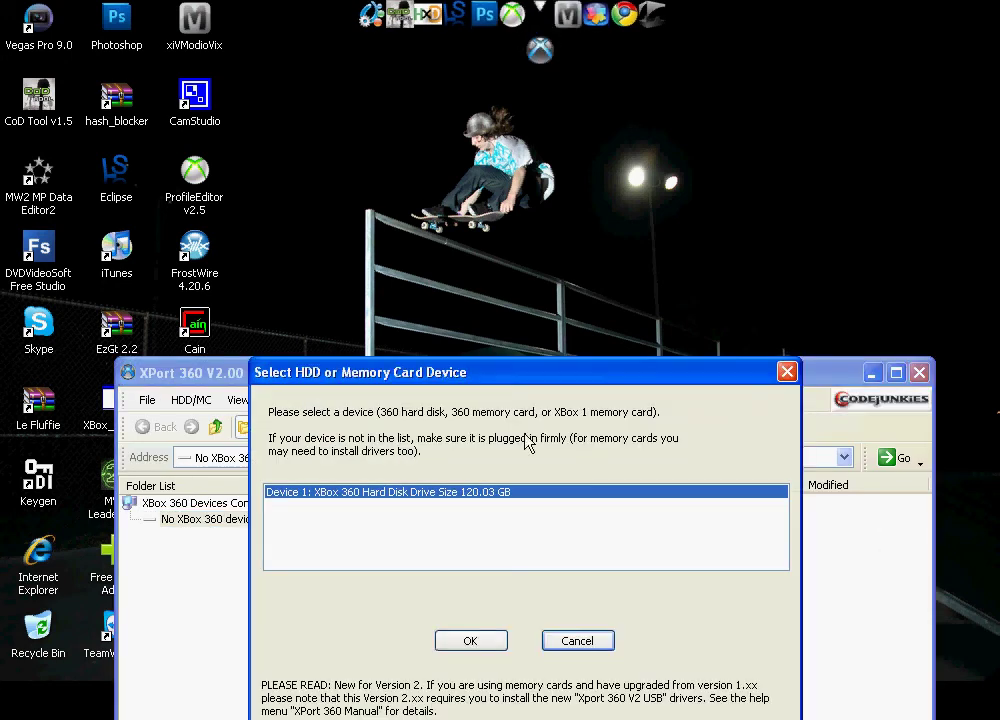
{"action": "left_click", "coordinate": [478, 638]}
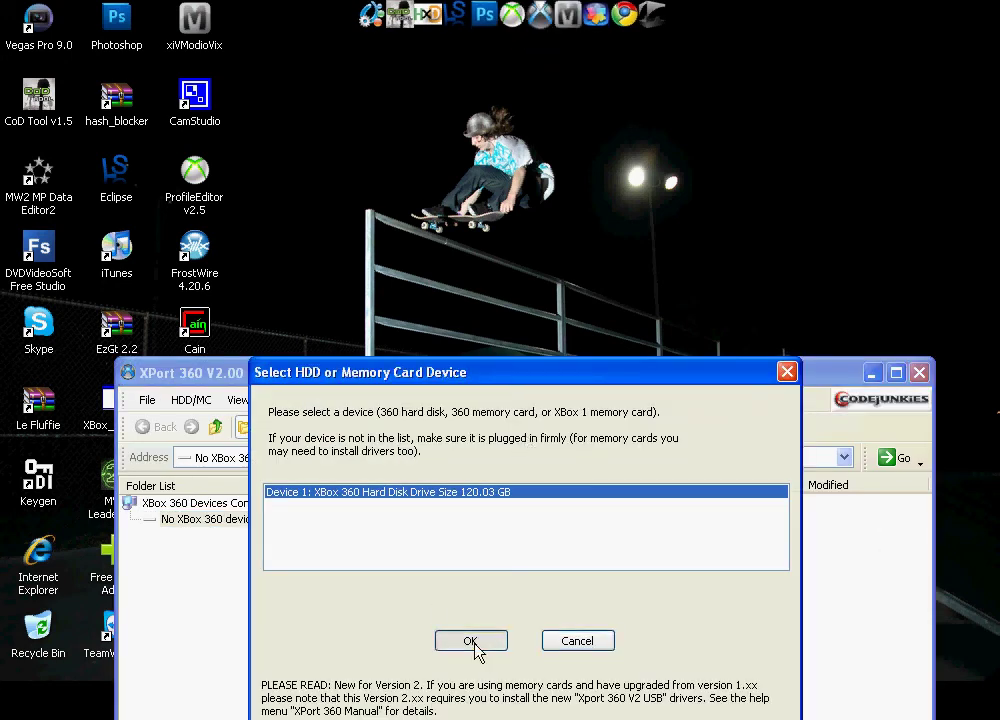
{"action": "left_click", "coordinate": [478, 641]}
Expand the hard disk and Partition 3, then select the Content folder
{"action": "left_click_drag", "start_coordinate": [434, 388], "coordinate": [439, 221]}
{"action": "double_click", "coordinate": [238, 355]}
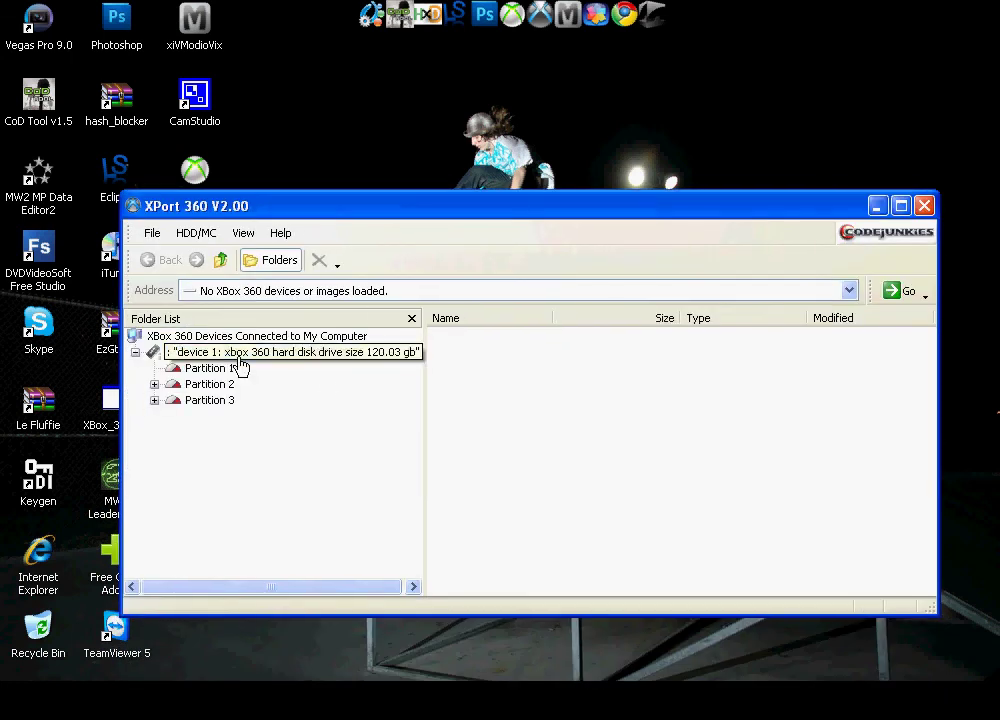
{"action": "left_click", "coordinate": [226, 402]}
{"action": "double_click", "coordinate": [226, 405]}
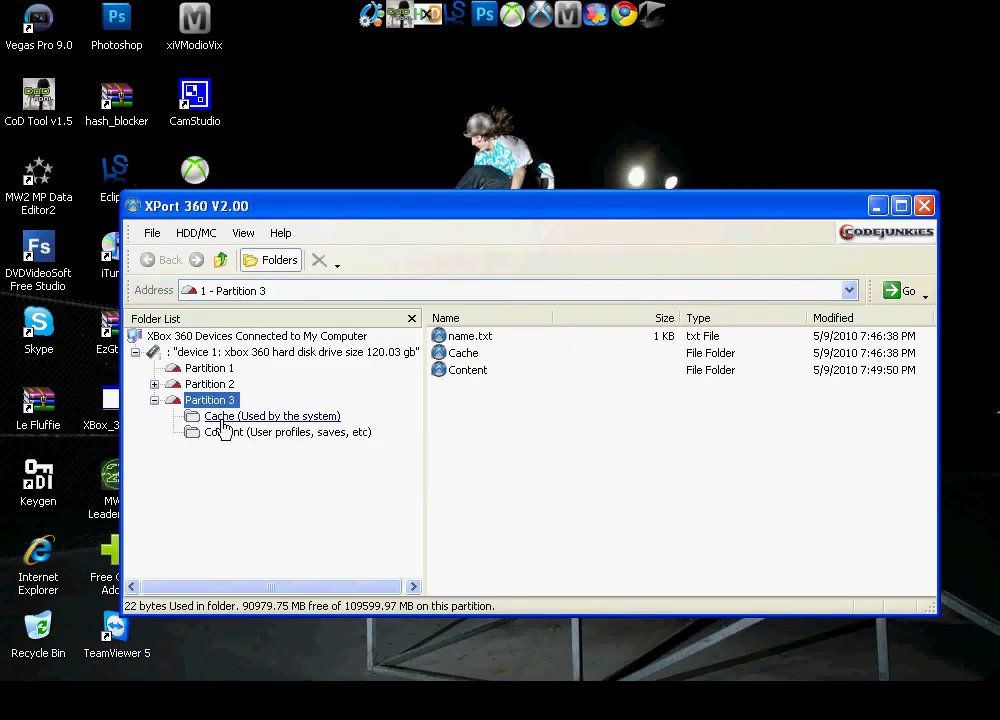
{"action": "left_click", "coordinate": [271, 440]}
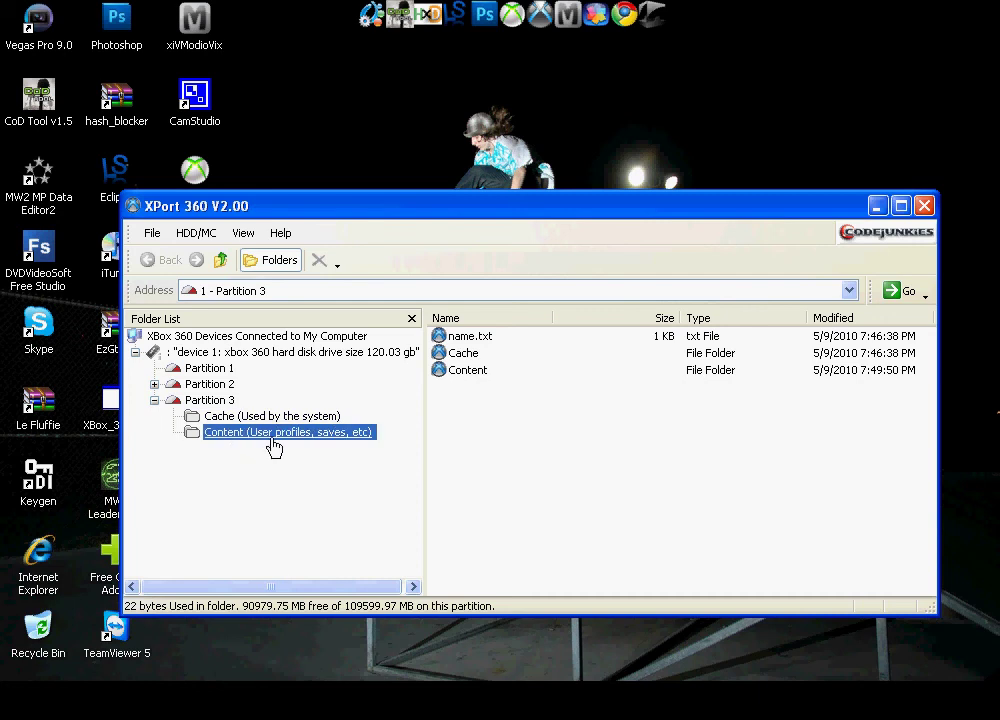
Browse Content > E000030D486CB3F1 > FFFE07D1 > 00010000 to list the 8.98 MB profile file
{"action": "double_click", "coordinate": [333, 440]}
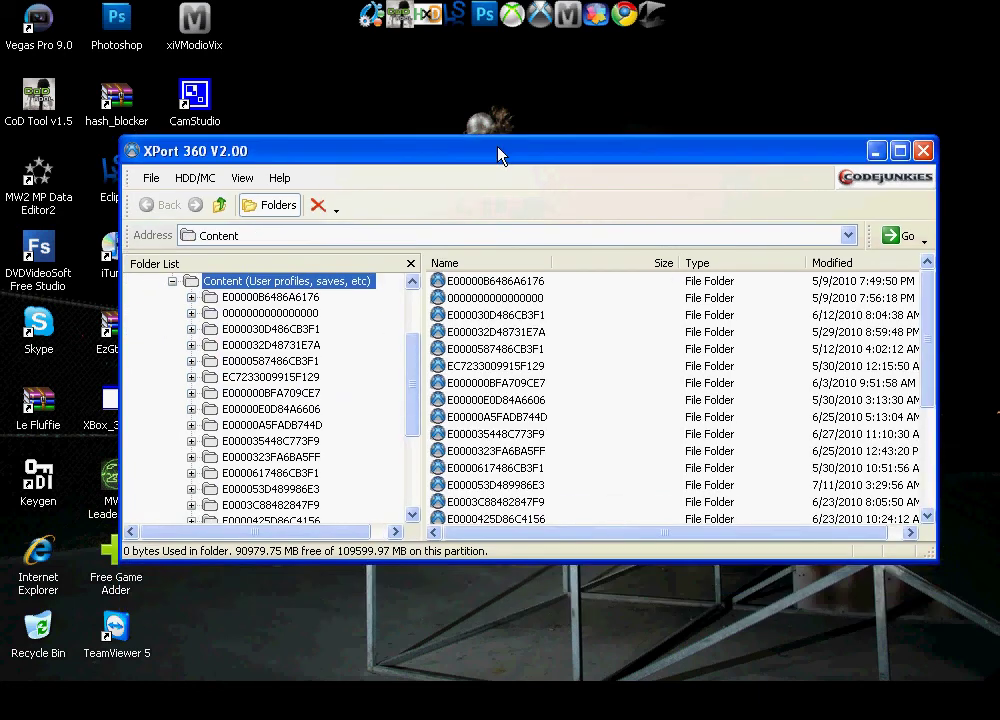
{"action": "left_click_drag", "start_coordinate": [500, 210], "coordinate": [508, 130]}
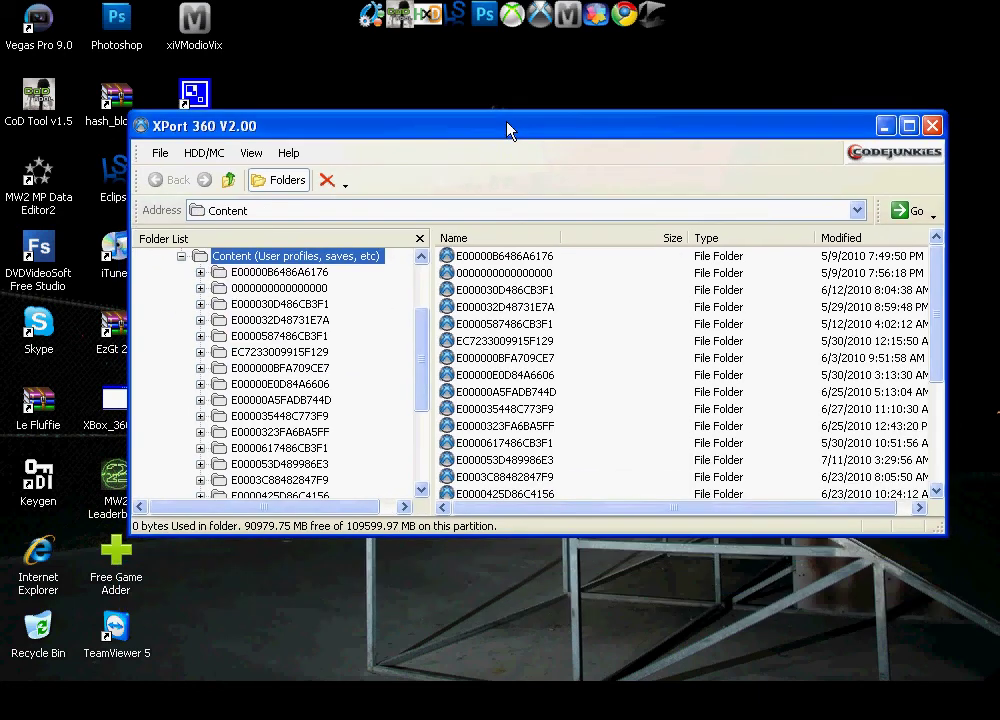
{"action": "mouse_move", "coordinate": [424, 334]}
{"action": "left_mouse_down"}
{"action": "mouse_move", "coordinate": [424, 405]}
{"action": "mouse_move", "coordinate": [420, 278]}
{"action": "left_mouse_up"}
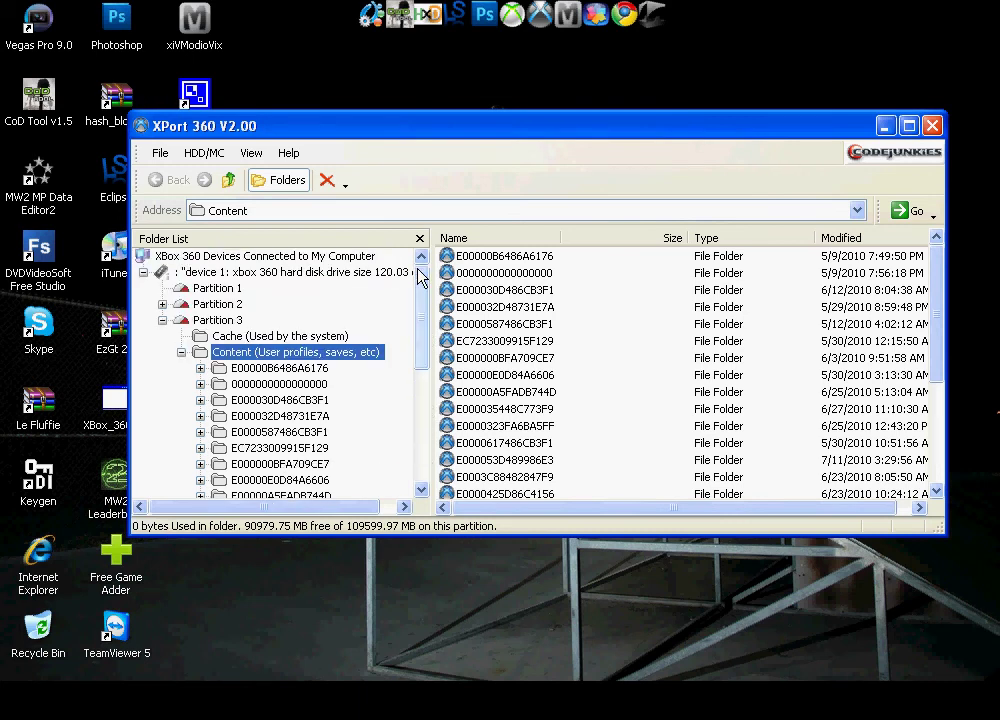
{"action": "double_click", "coordinate": [322, 403]}
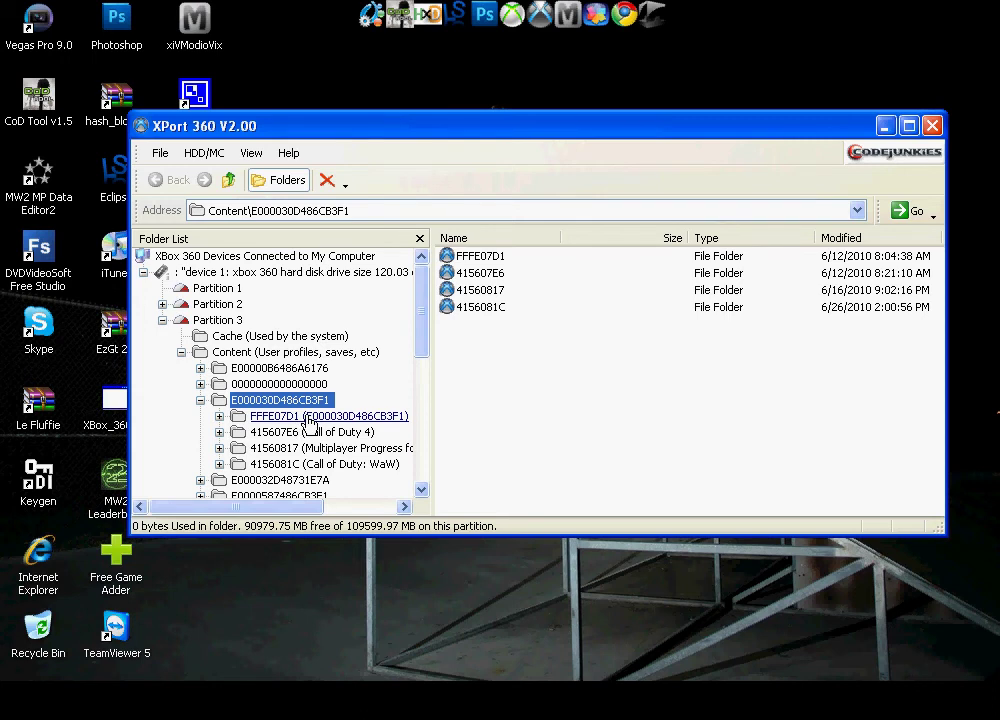
{"action": "left_click", "coordinate": [305, 403]}
{"action": "left_click", "coordinate": [310, 420]}
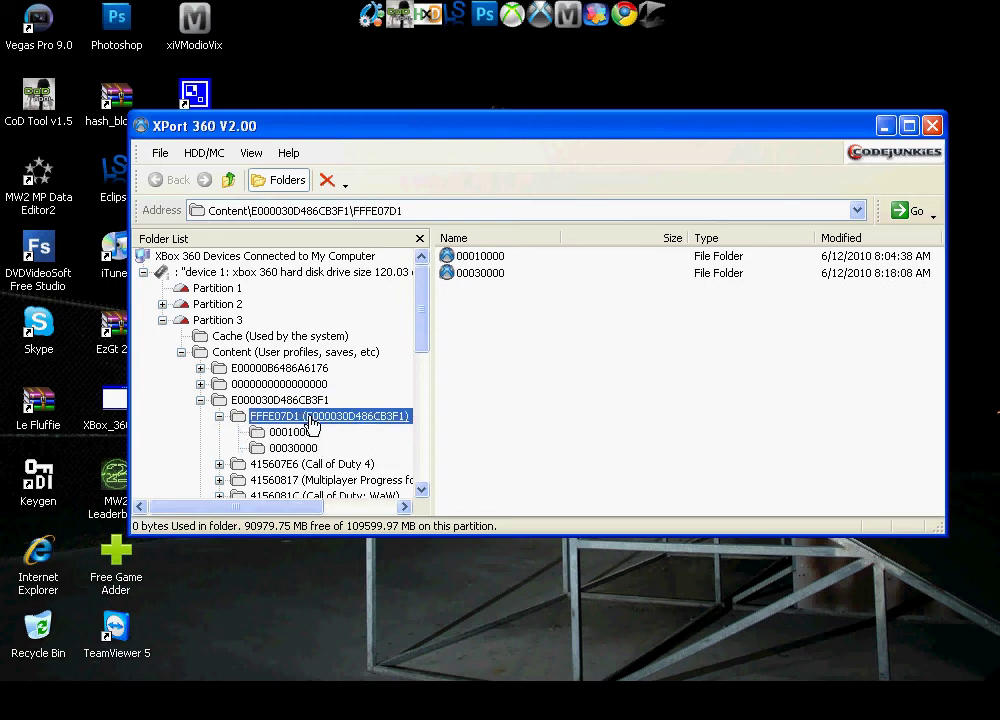
{"action": "double_click", "coordinate": [482, 257]}
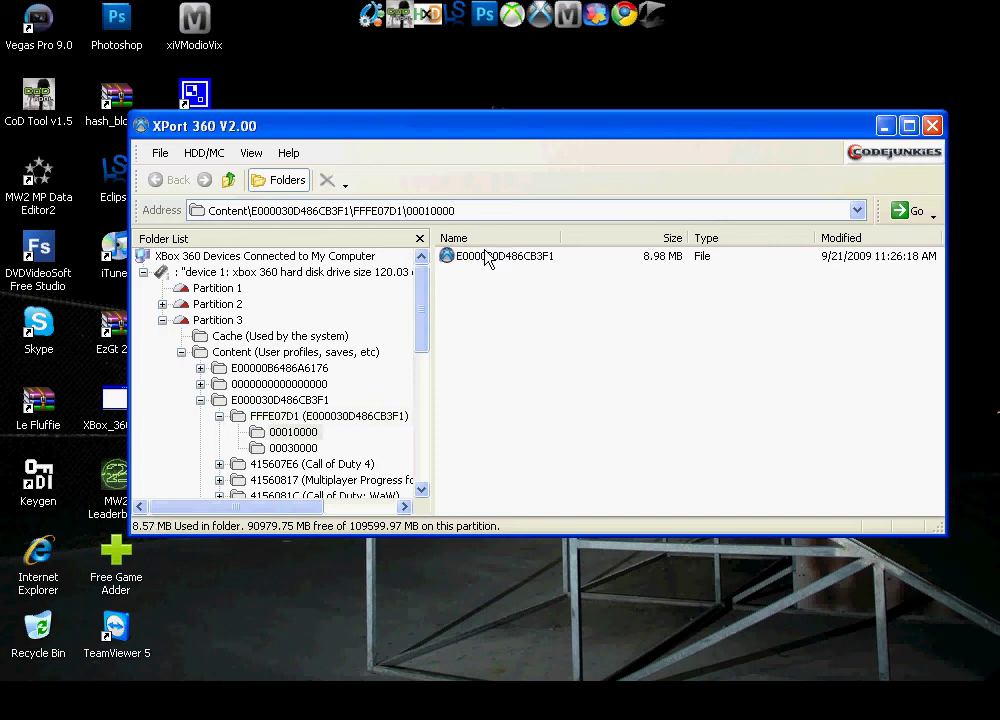
Drag the E000030D486CB3F1 file onto the desktop's top row and minimize XPort 360
{"action": "left_click_drag", "start_coordinate": [518, 134], "coordinate": [518, 290]}
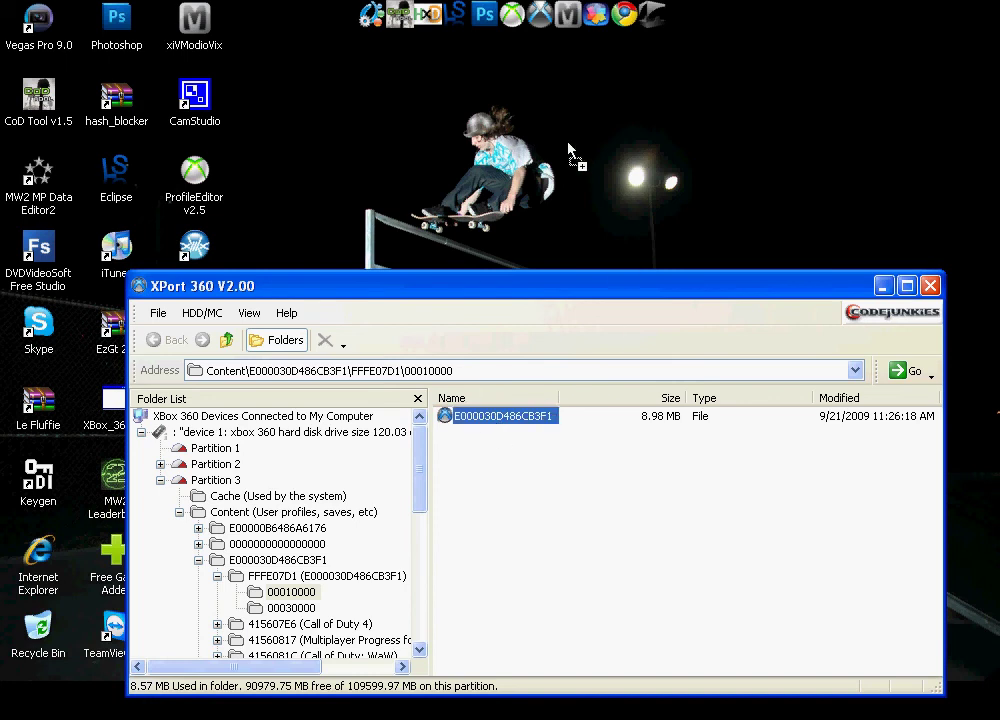
{"action": "left_click_drag", "start_coordinate": [470, 425], "coordinate": [556, 143]}
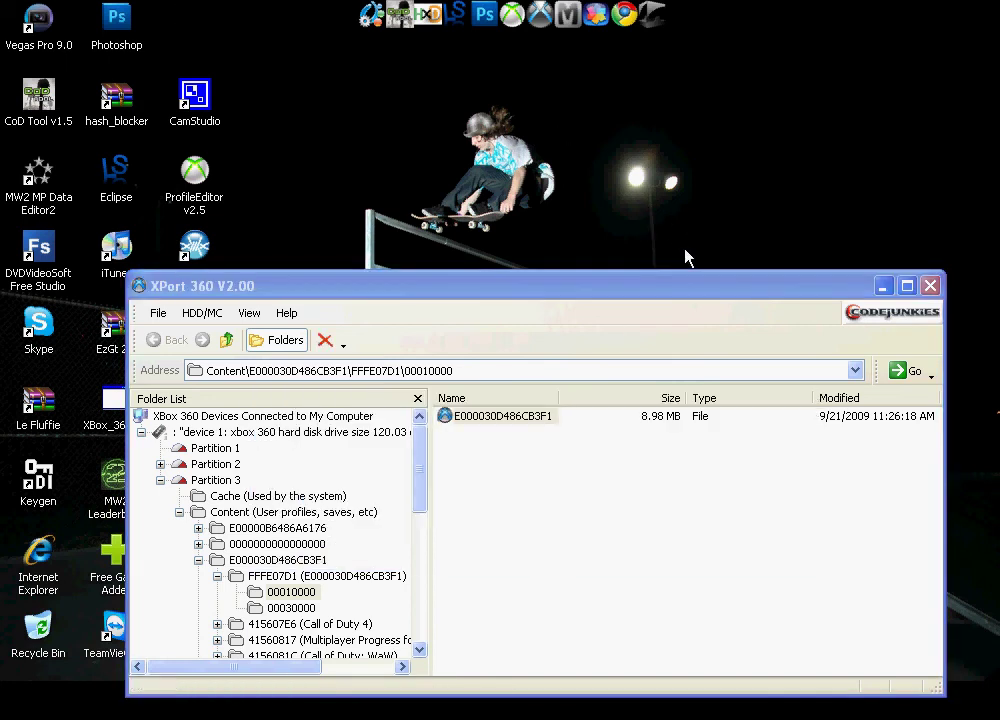
{"action": "left_click", "coordinate": [882, 286]}
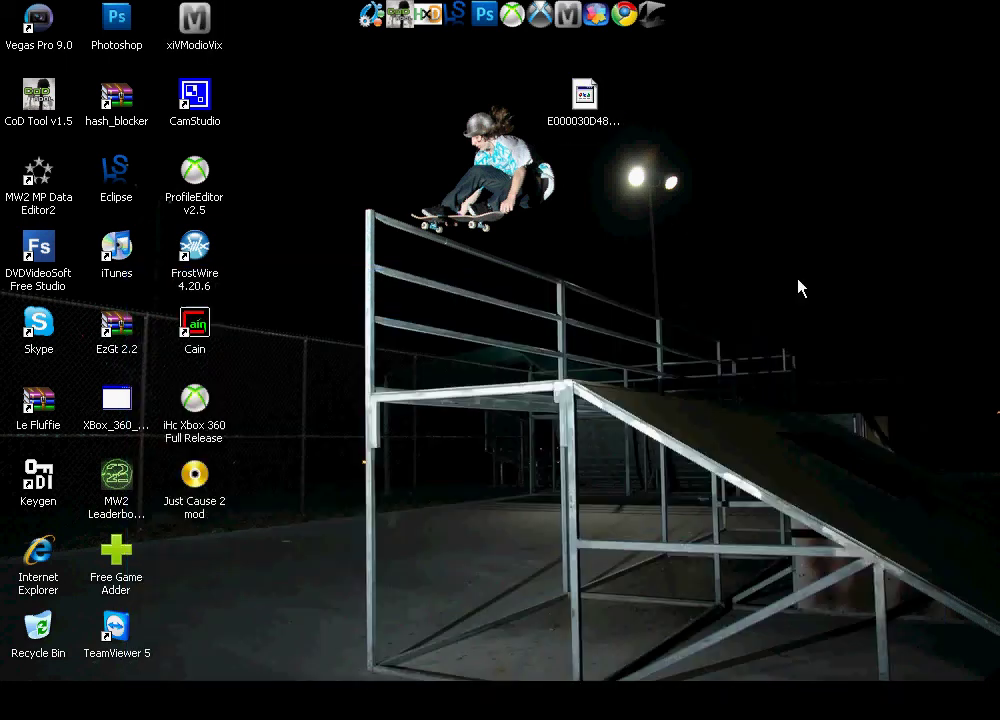
{"action": "left_click_drag", "start_coordinate": [583, 118], "coordinate": [268, 42]}
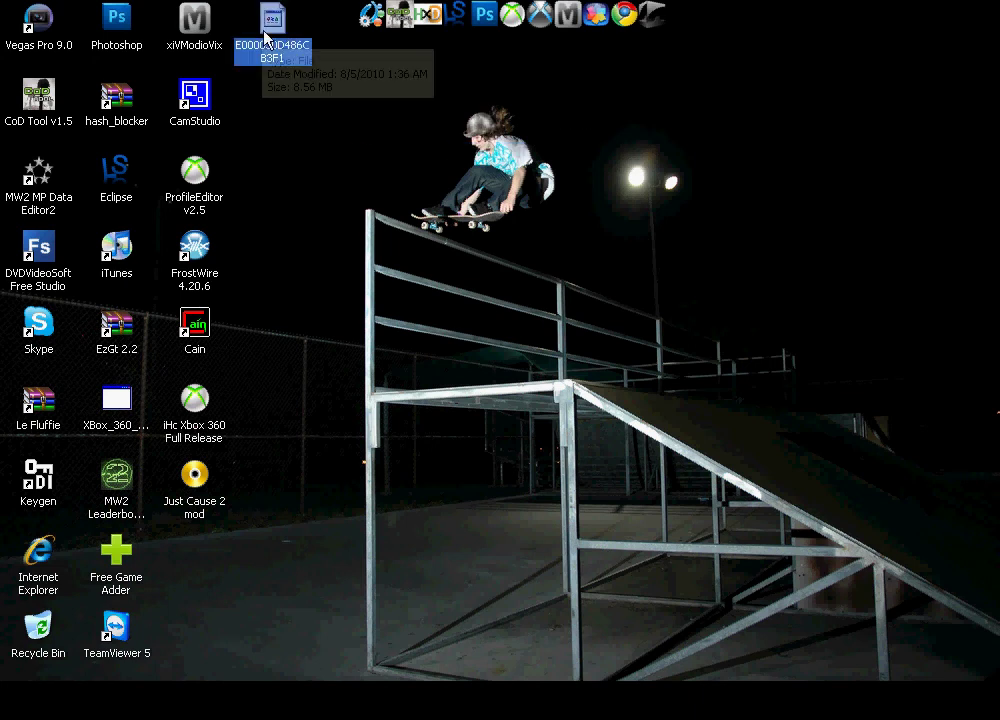
Launch Eclipse and open File > Profile Tools > Avatar Editor
{"action": "left_click", "coordinate": [456, 27]}
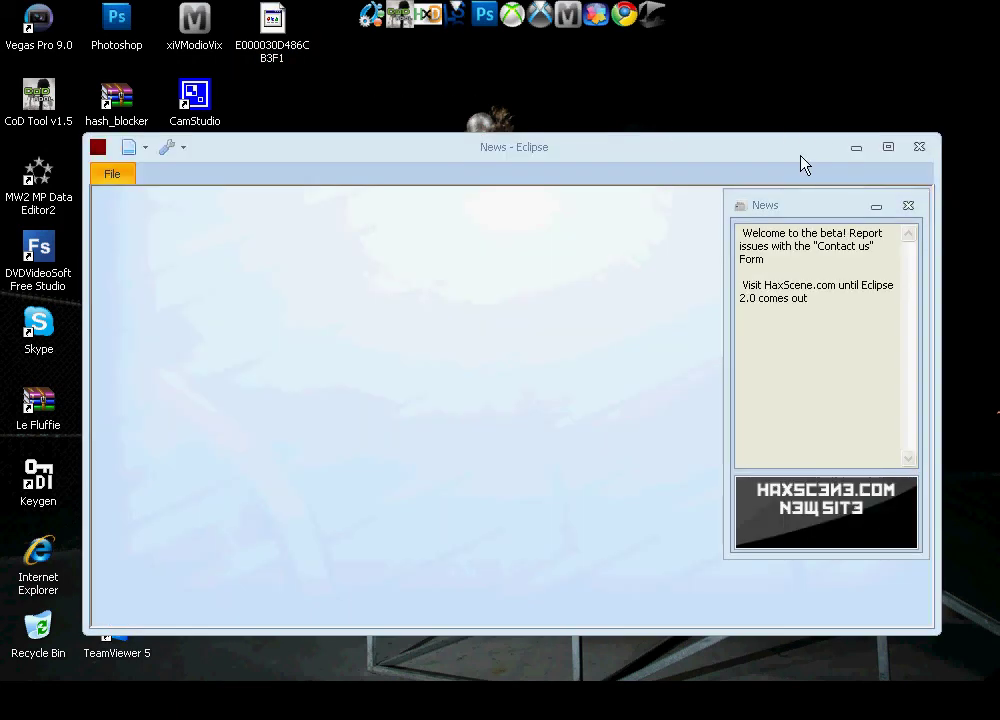
{"action": "mouse_move", "coordinate": [800, 163]}
{"action": "left_mouse_down"}
{"action": "mouse_move", "coordinate": [797, 189]}
{"action": "mouse_move", "coordinate": [801, 152]}
{"action": "left_mouse_up"}
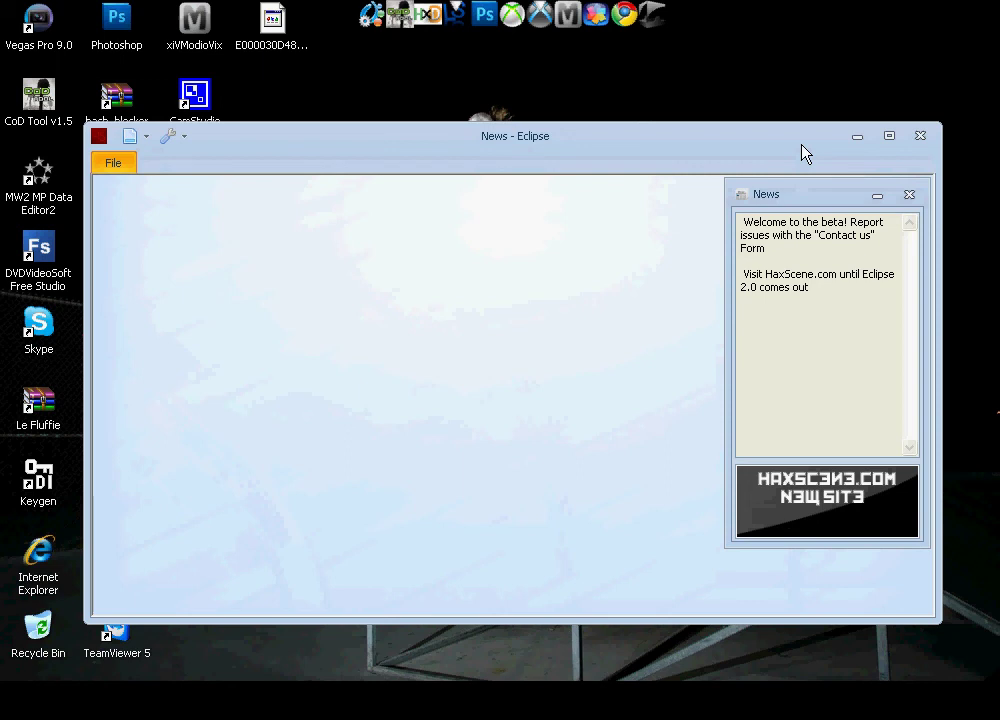
{"action": "left_click", "coordinate": [114, 170]}
{"action": "mouse_move", "coordinate": [218, 238]}
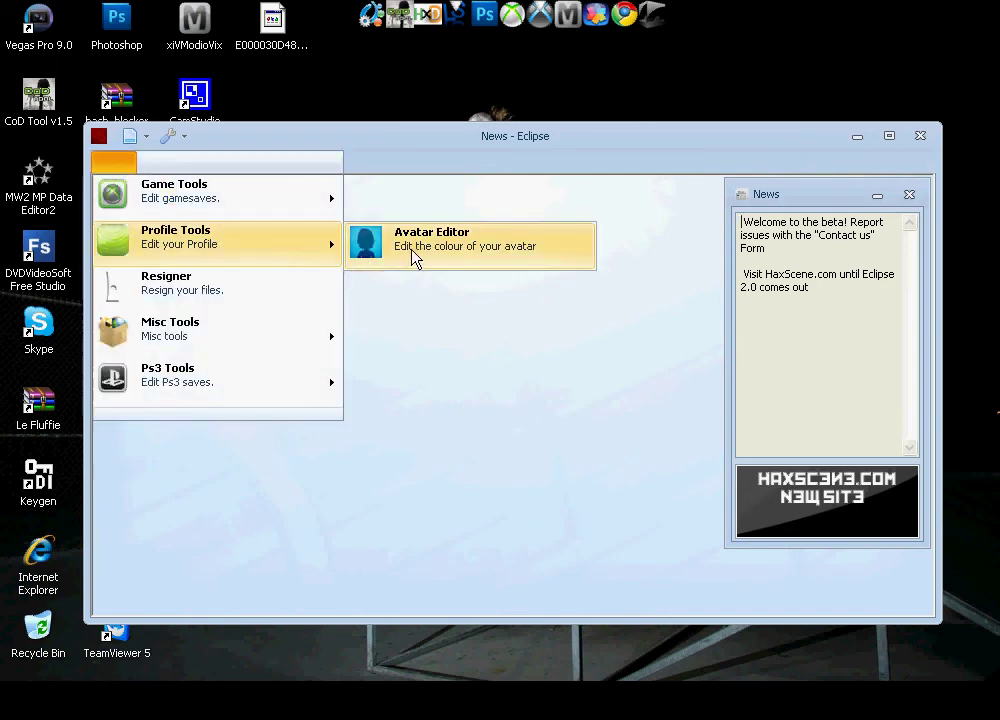
{"action": "left_click", "coordinate": [413, 257]}
{"action": "mouse_move", "coordinate": [279, 231]}
{"action": "left_mouse_down"}
{"action": "mouse_move", "coordinate": [324, 230]}
{"action": "mouse_move", "coordinate": [318, 245]}
{"action": "left_mouse_up"}
{"action": "left_click", "coordinate": [188, 259]}
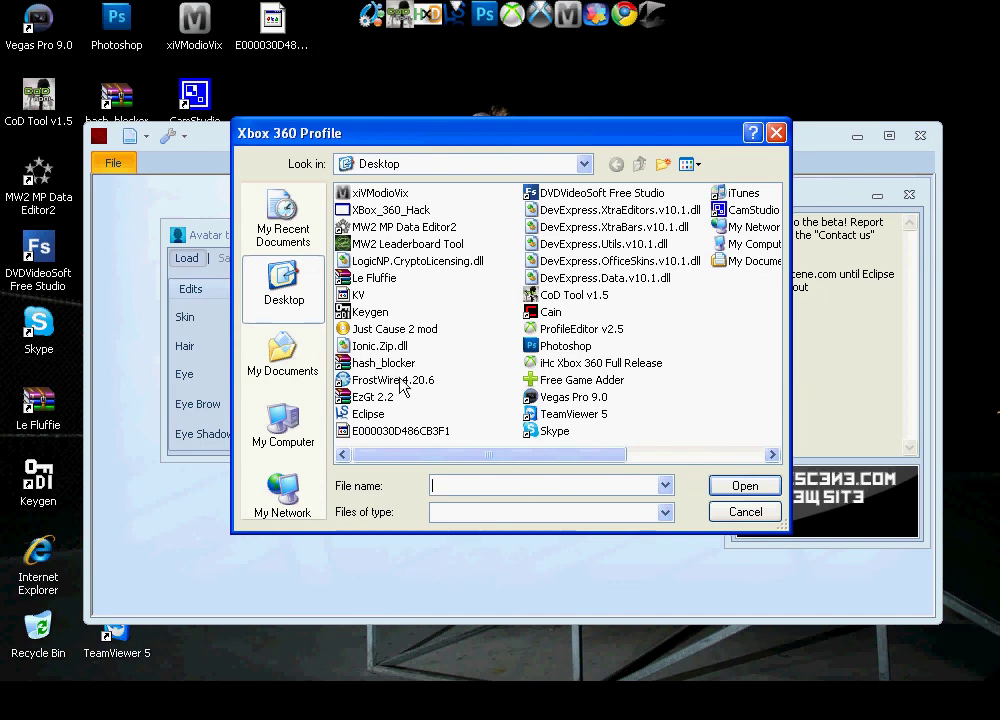
{"action": "double_click", "coordinate": [393, 431]}
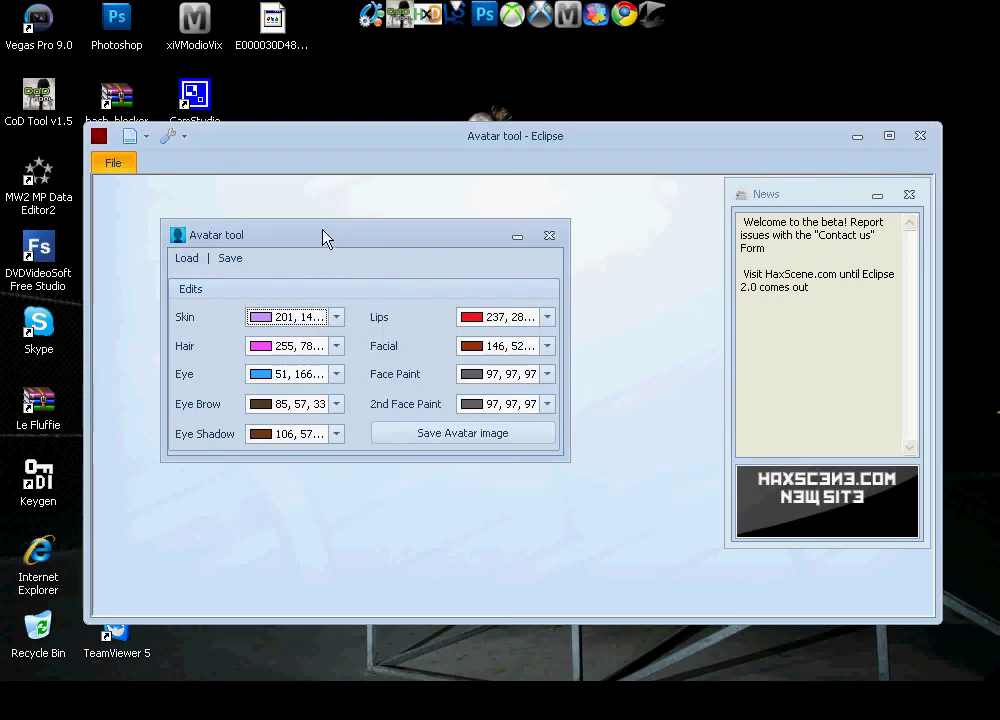
Browse the skin, hair, eye and eyebrow colour lists, and set the lips to red
{"action": "left_click_drag", "start_coordinate": [327, 232], "coordinate": [370, 222]}
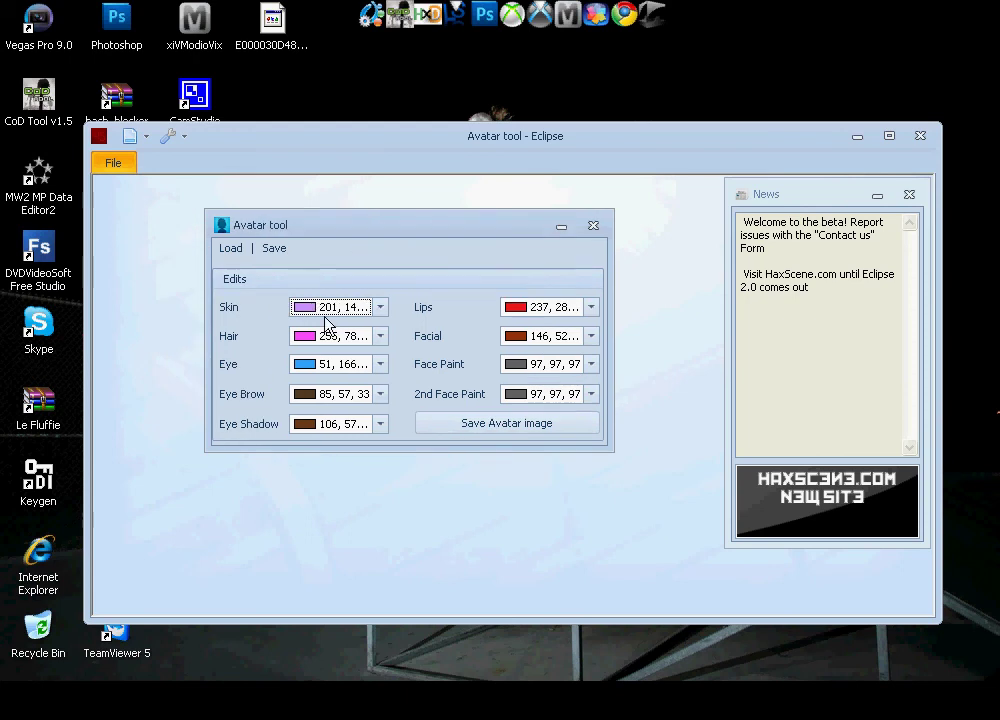
{"action": "left_click", "coordinate": [381, 307]}
{"action": "left_click", "coordinate": [381, 336]}
{"action": "left_click", "coordinate": [381, 337]}
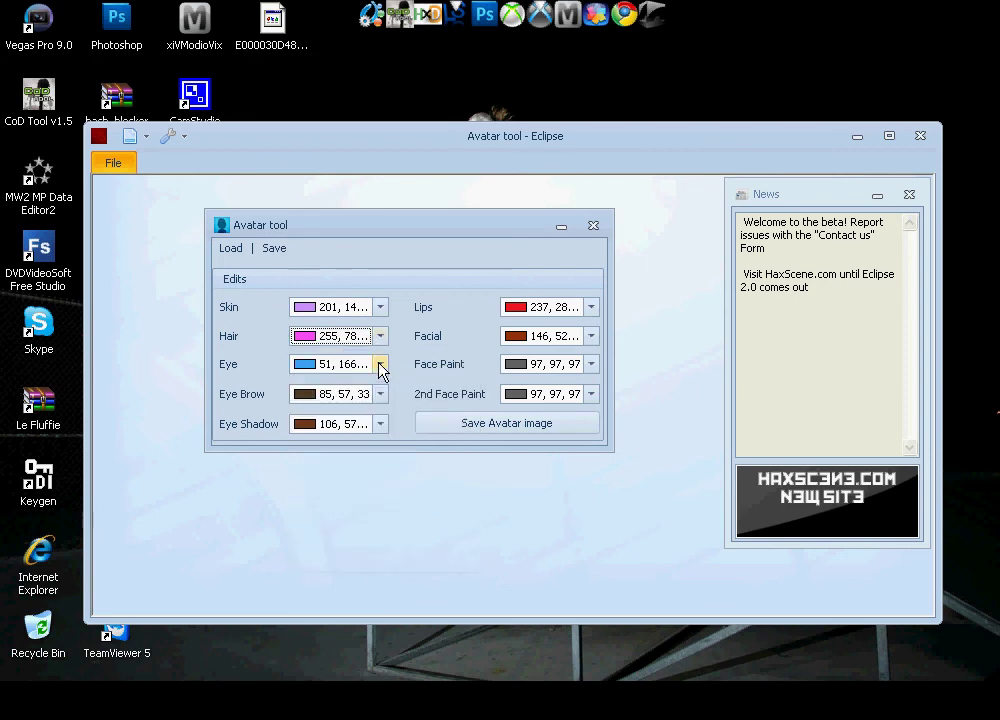
{"action": "left_click", "coordinate": [381, 364]}
{"action": "left_click", "coordinate": [381, 365]}
{"action": "left_click", "coordinate": [381, 394]}
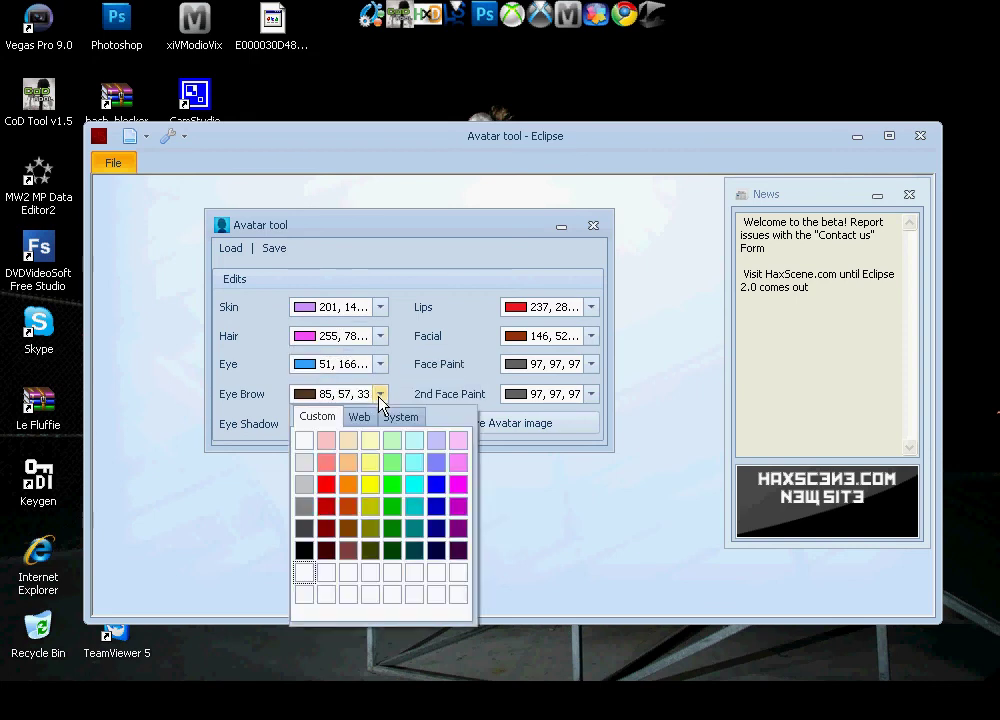
{"action": "left_click", "coordinate": [381, 394]}
{"action": "left_click", "coordinate": [381, 424]}
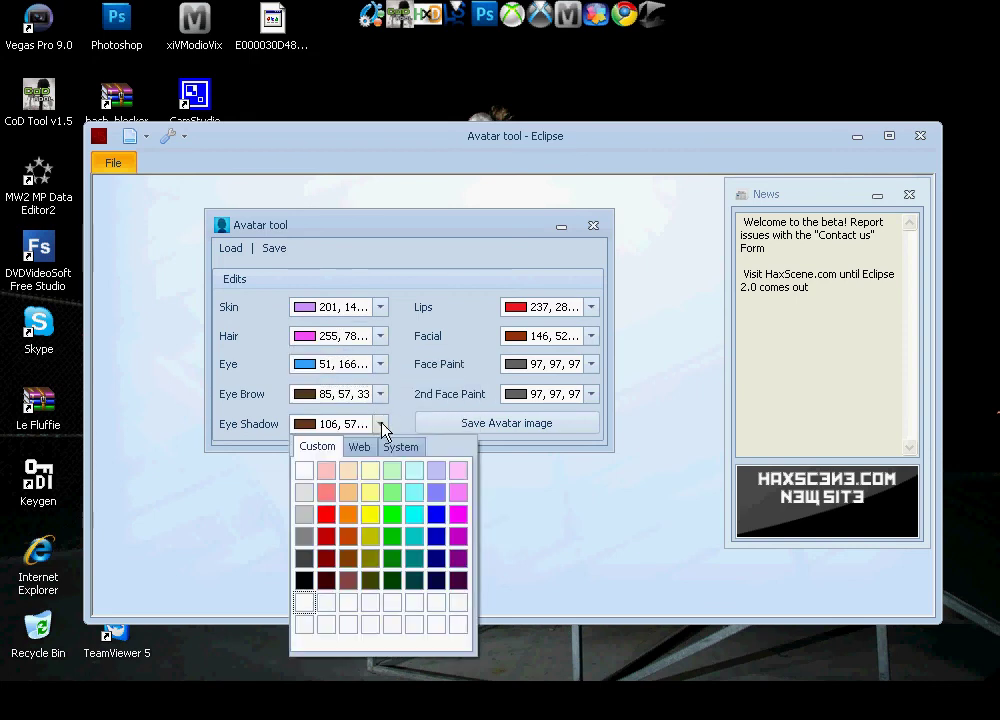
{"action": "left_click", "coordinate": [591, 307]}
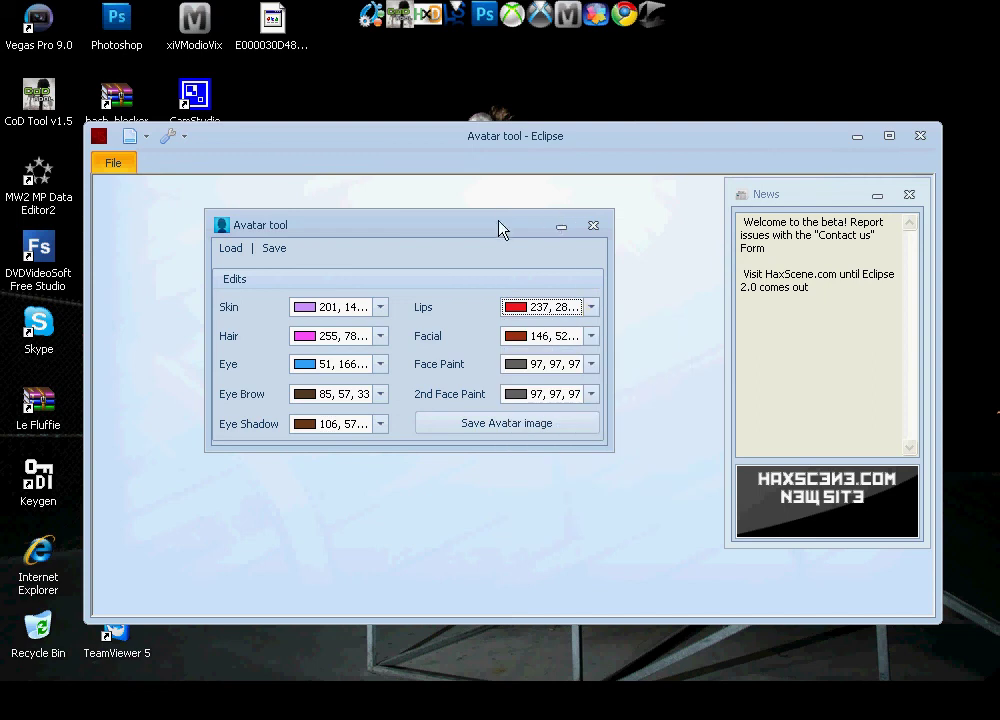
Save the edited avatar colours to the profile and acknowledge the Complete message
{"action": "left_click_drag", "start_coordinate": [497, 224], "coordinate": [499, 228]}
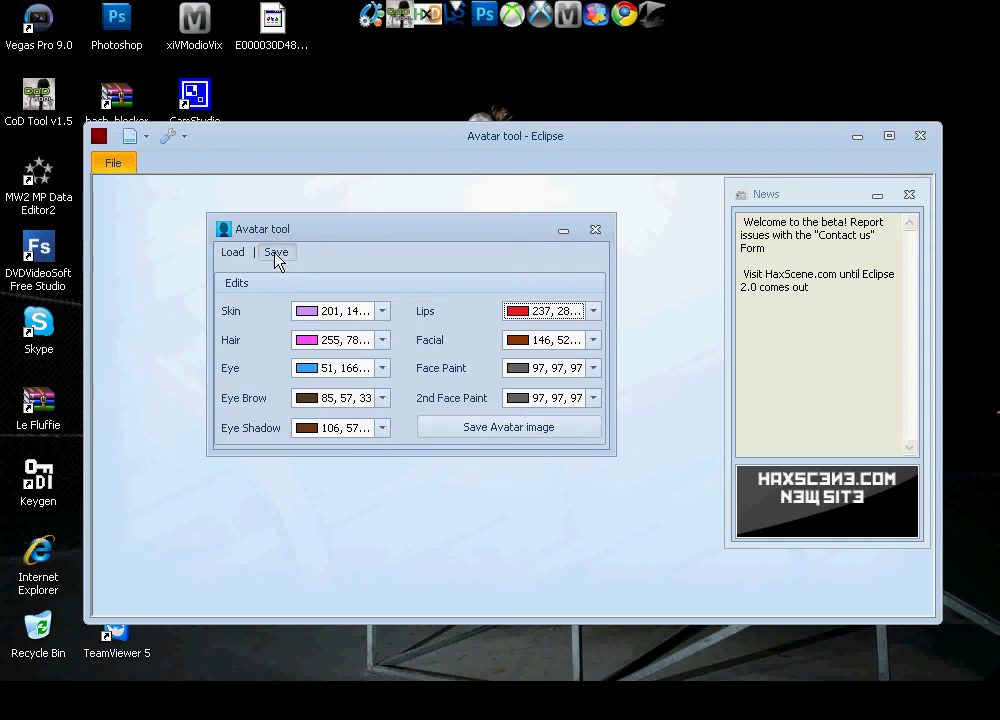
{"action": "left_click", "coordinate": [275, 255]}
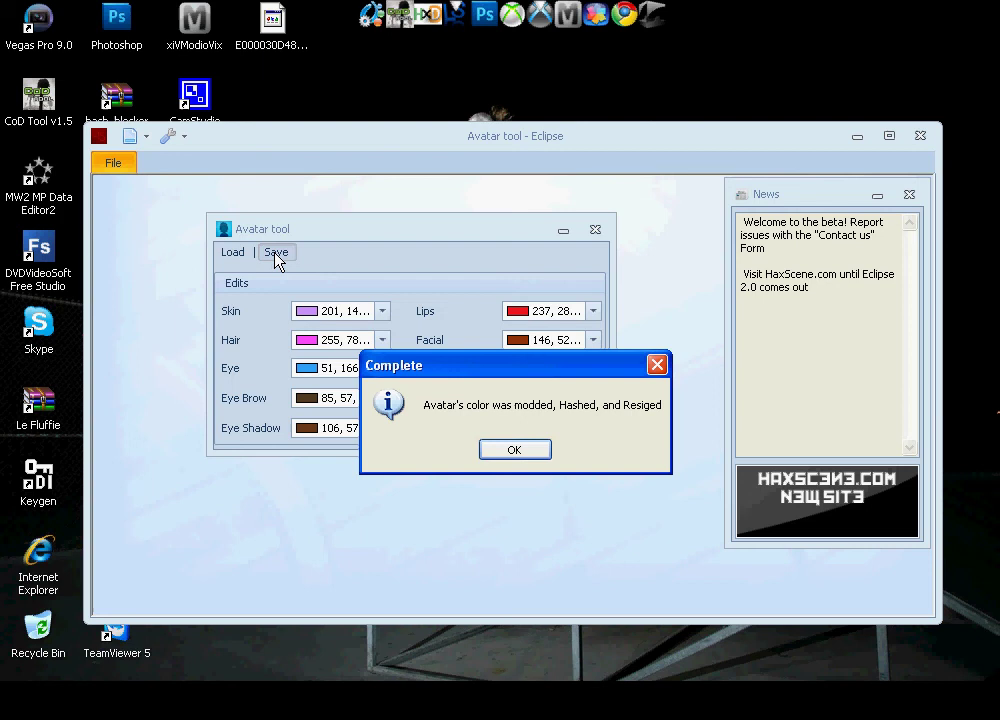
{"action": "left_click", "coordinate": [515, 451]}
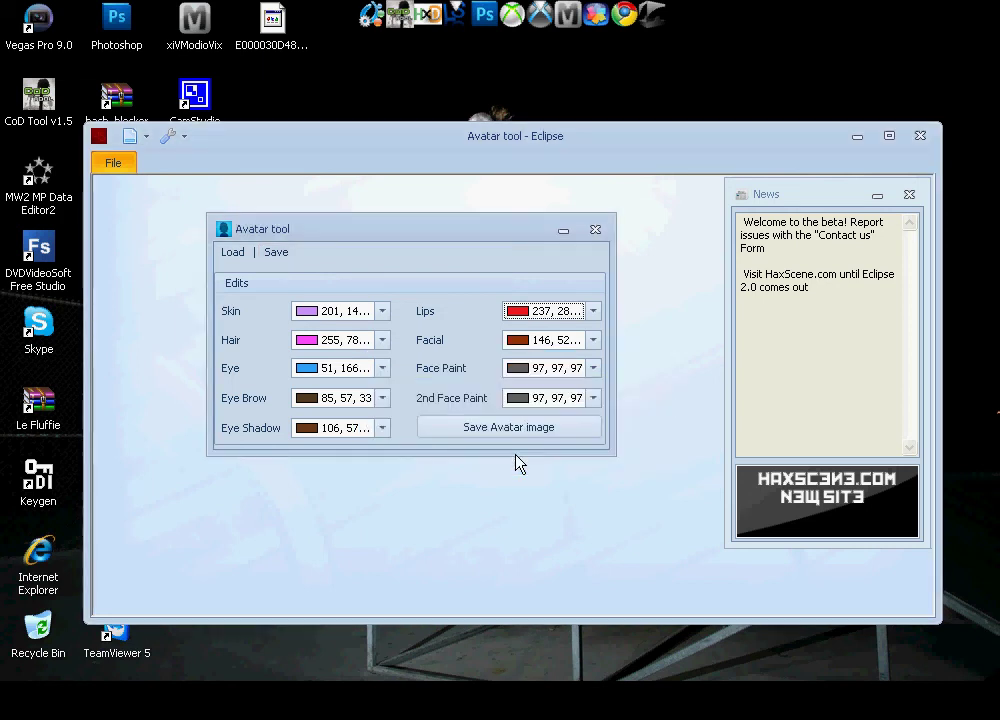
Close the Avatar tool and Eclipse, then launch xiVModioVix from the dock
{"action": "left_click", "coordinate": [594, 233]}
{"action": "left_click", "coordinate": [921, 139]}
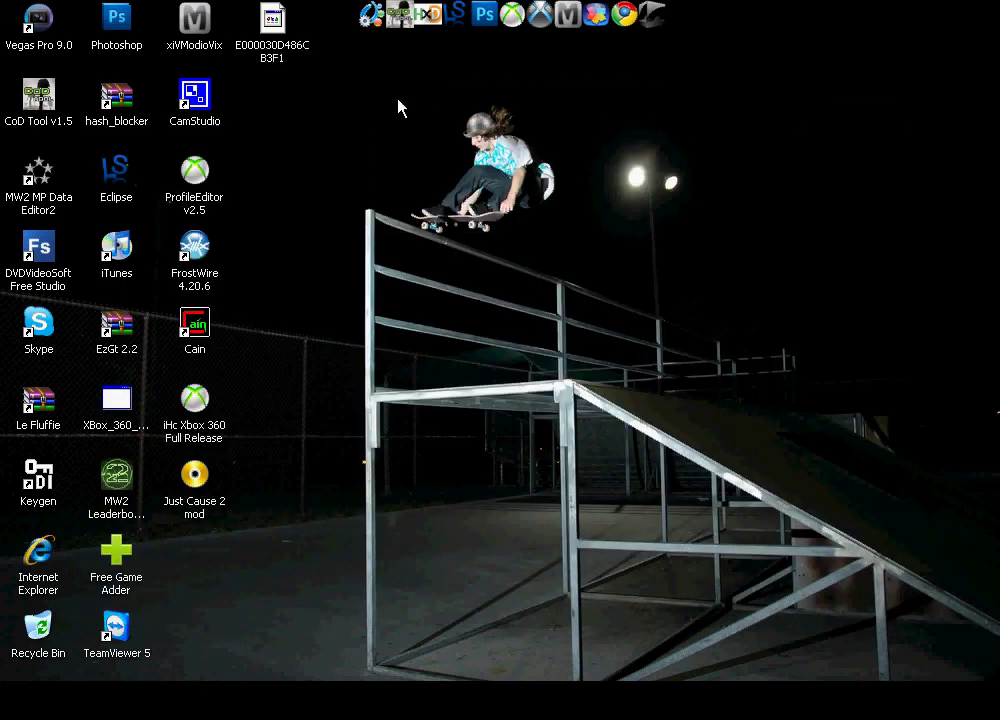
{"action": "left_click_drag", "start_coordinate": [367, 88], "coordinate": [545, 250]}
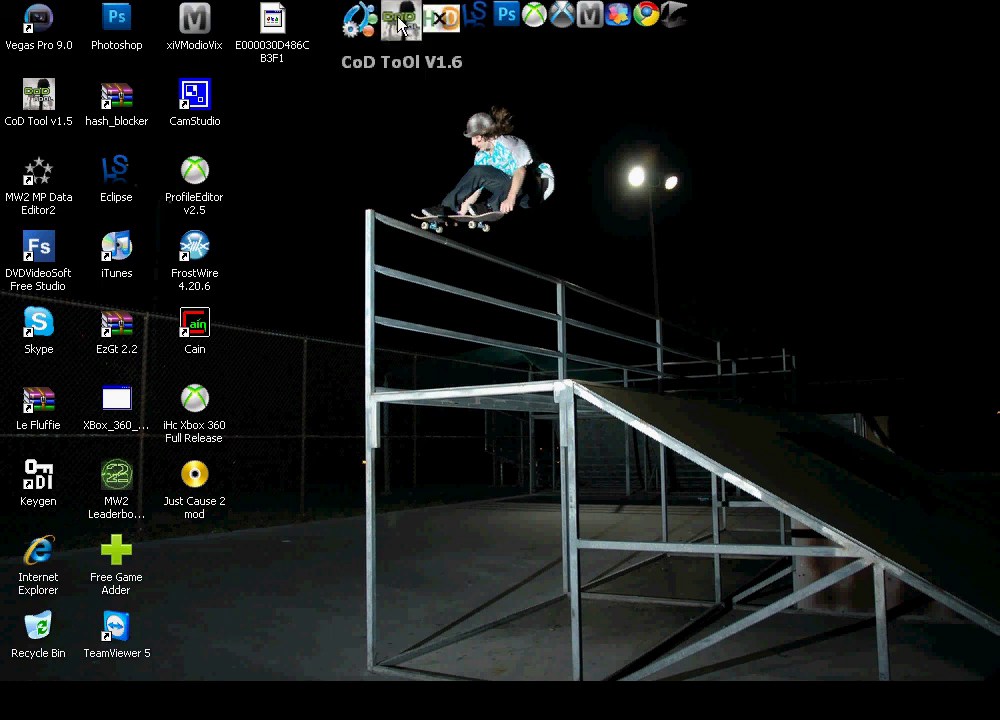
{"action": "left_click", "coordinate": [574, 22]}
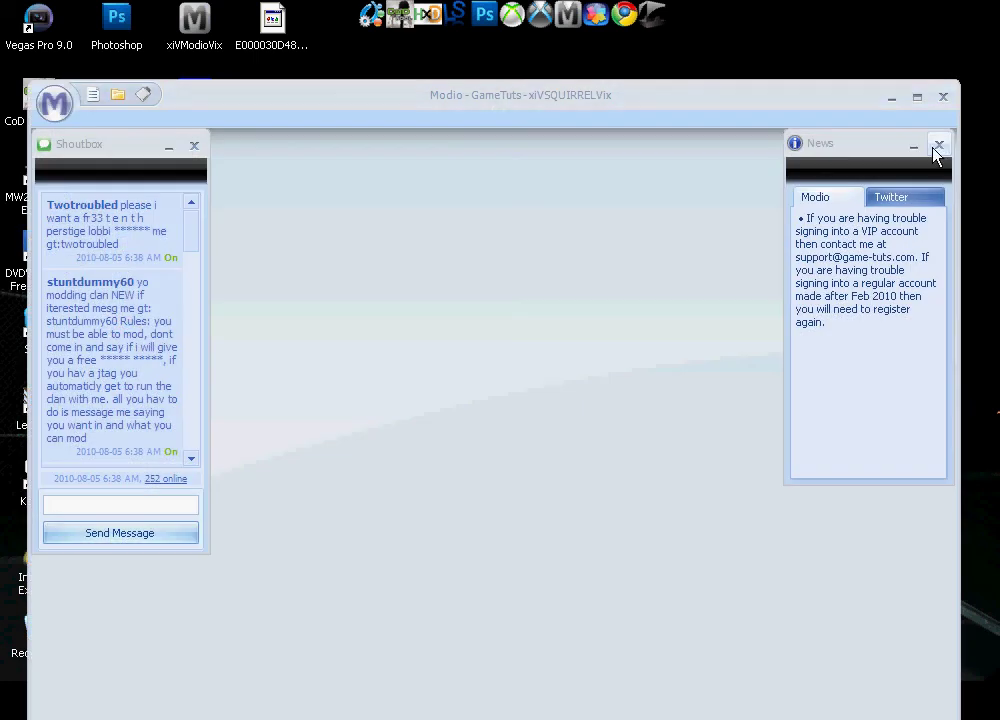
Close the News and Shoutbox panels and open E000030D486CB3F1 from the computer
{"action": "left_click", "coordinate": [936, 146]}
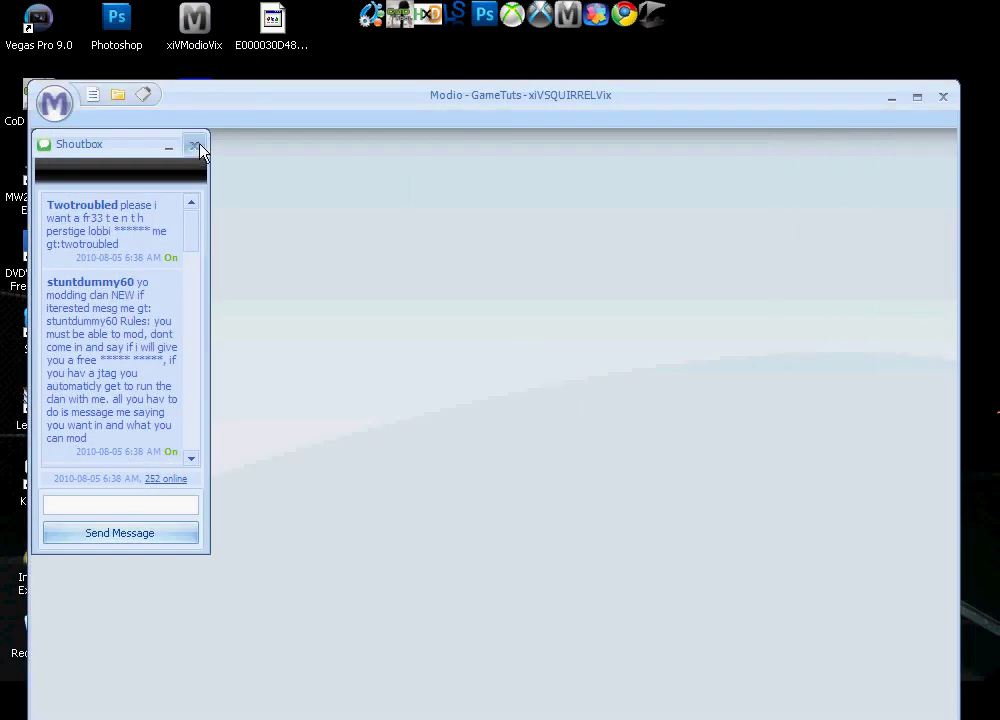
{"action": "left_click", "coordinate": [194, 145]}
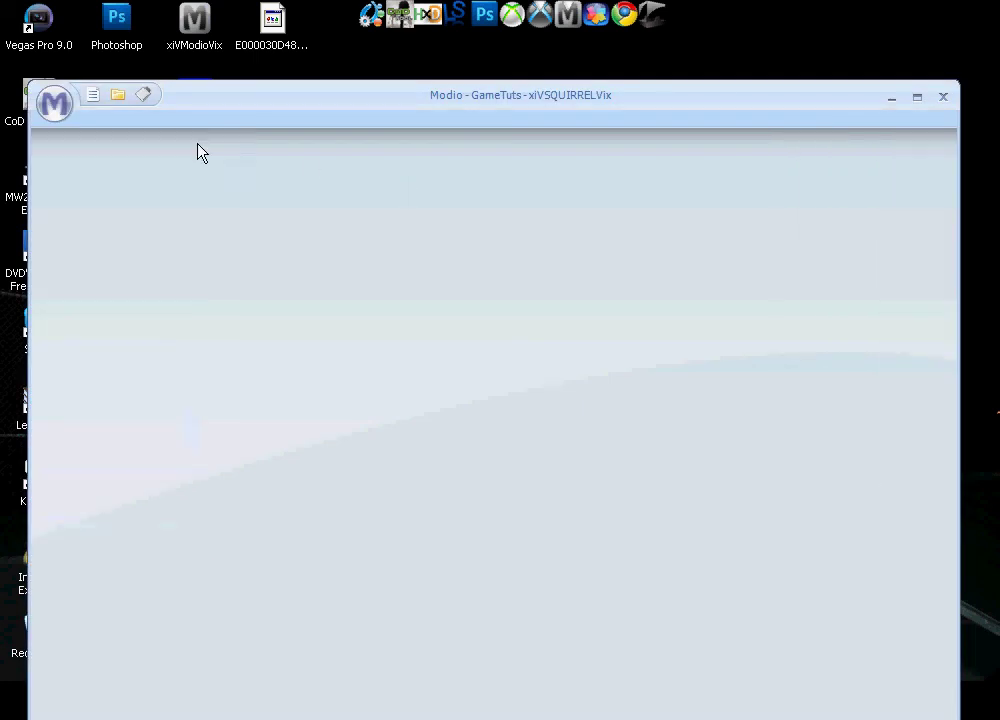
{"action": "left_click", "coordinate": [53, 106]}
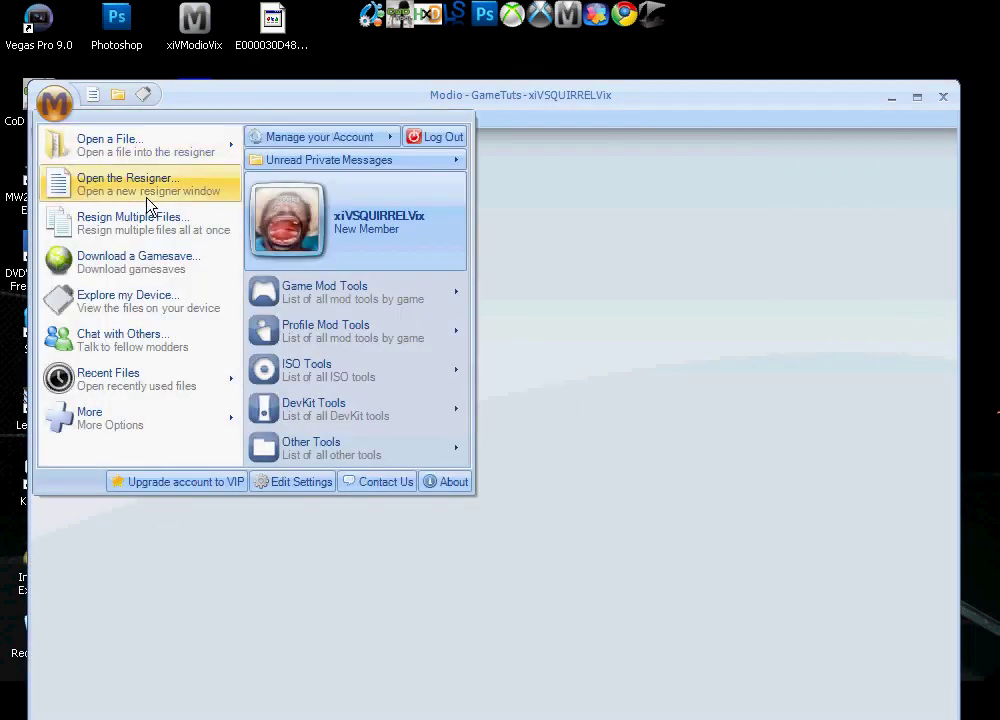
{"action": "mouse_move", "coordinate": [145, 145]}
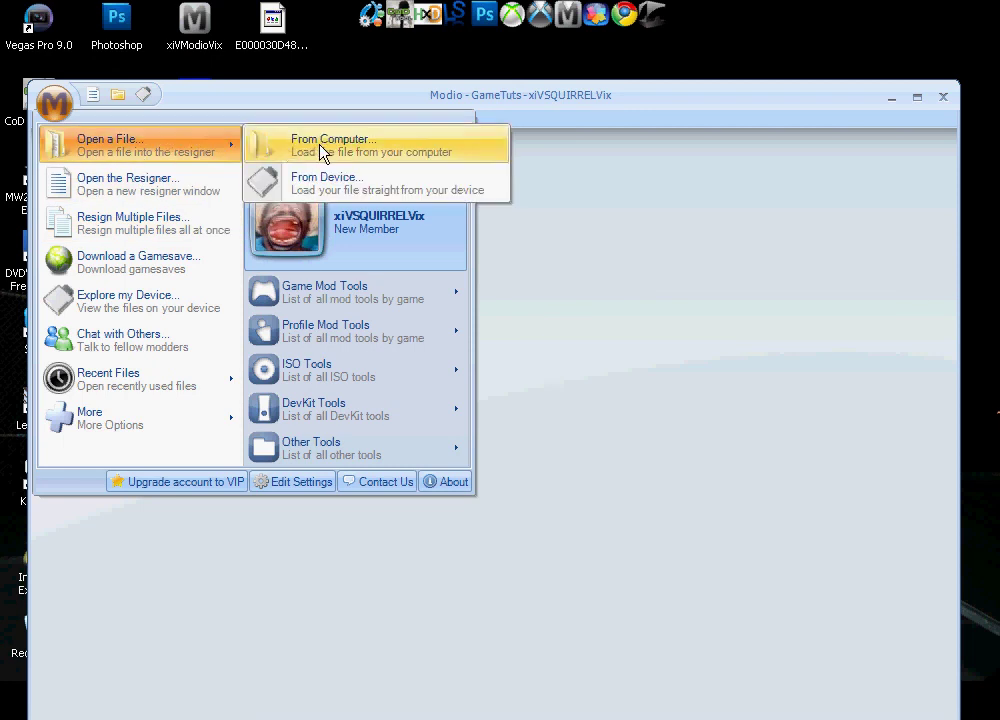
{"action": "left_click", "coordinate": [318, 151]}
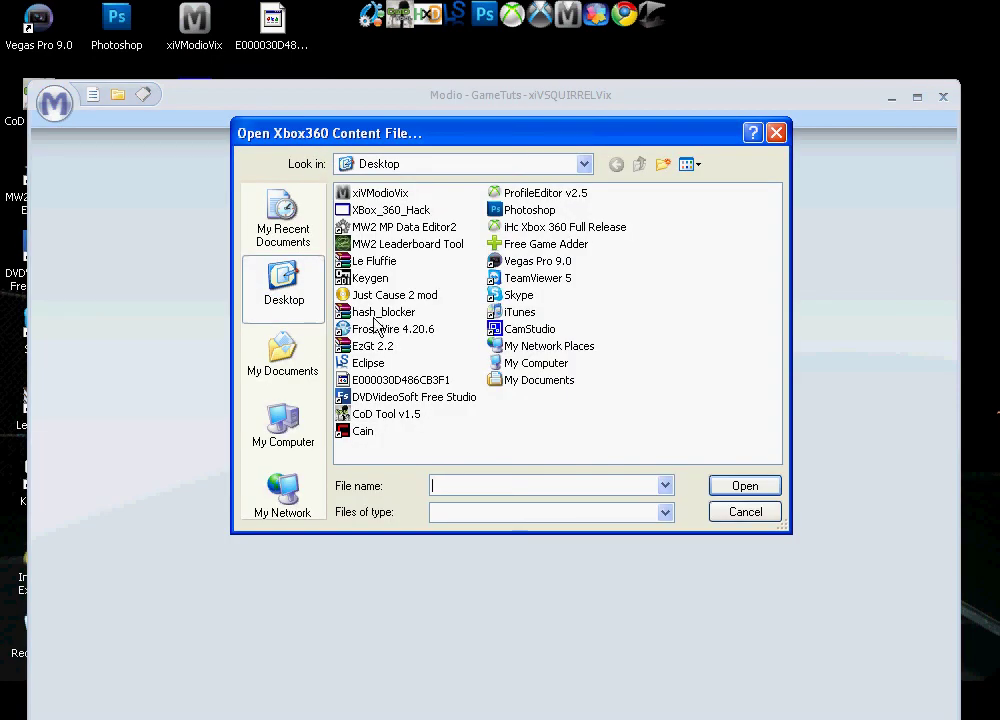
{"action": "double_click", "coordinate": [394, 381]}
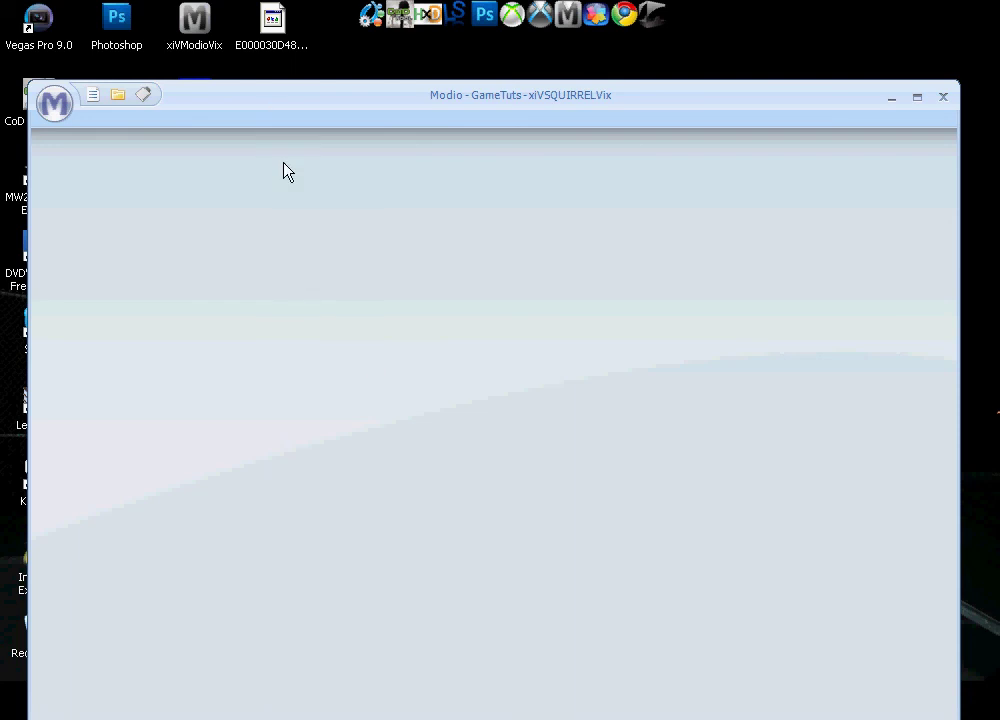
Run Rehash and Resign twice on the vCODGLITCHERZv profile
{"action": "left_click_drag", "start_coordinate": [272, 205], "coordinate": [376, 205]}
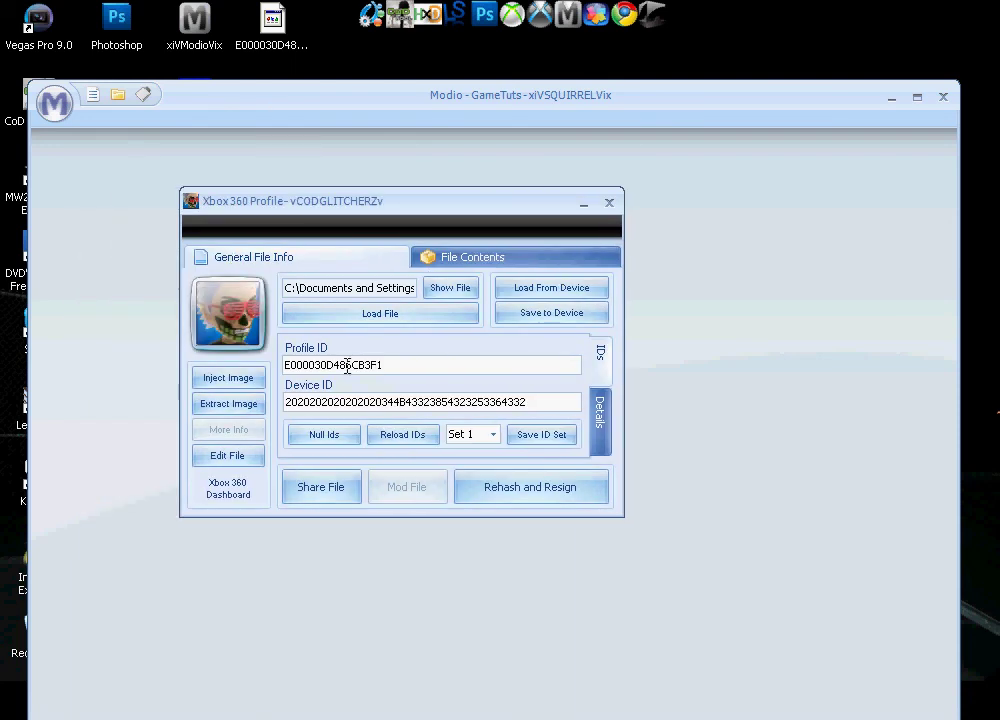
{"action": "left_click", "coordinate": [507, 494]}
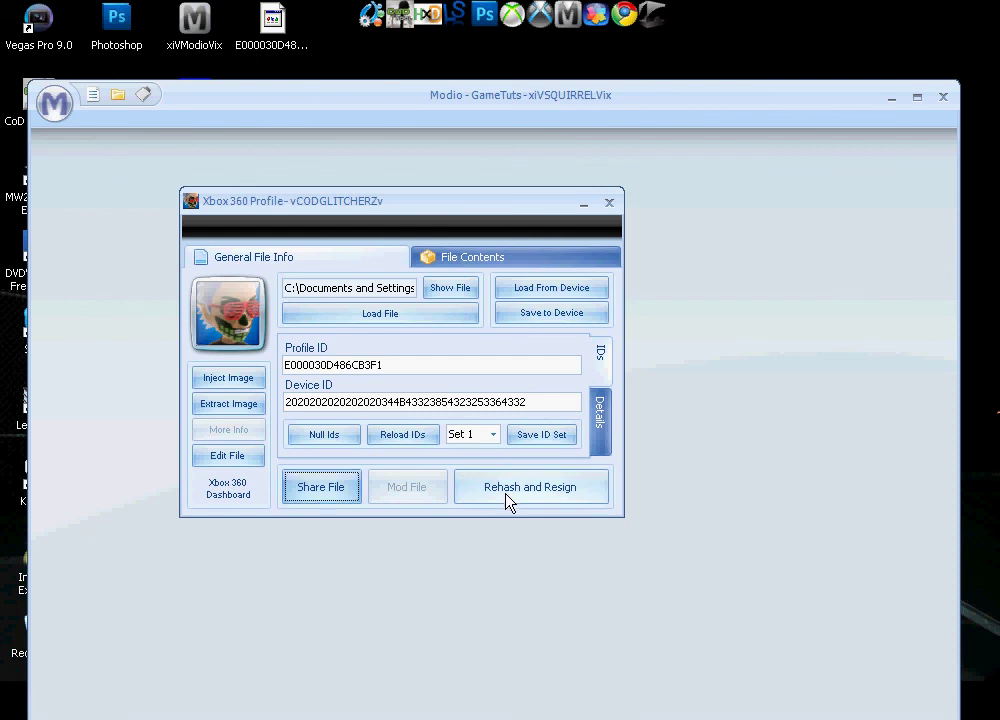
{"action": "key", "text": "Tab"}
{"action": "key", "text": "Return"}
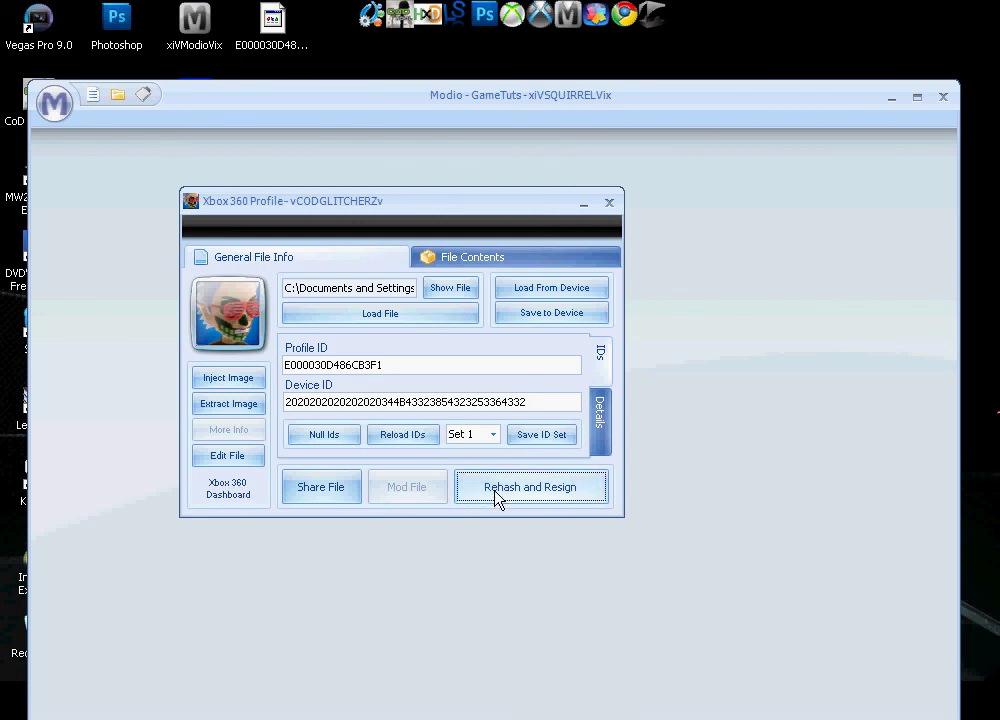
{"action": "key", "text": "shift+Tab"}
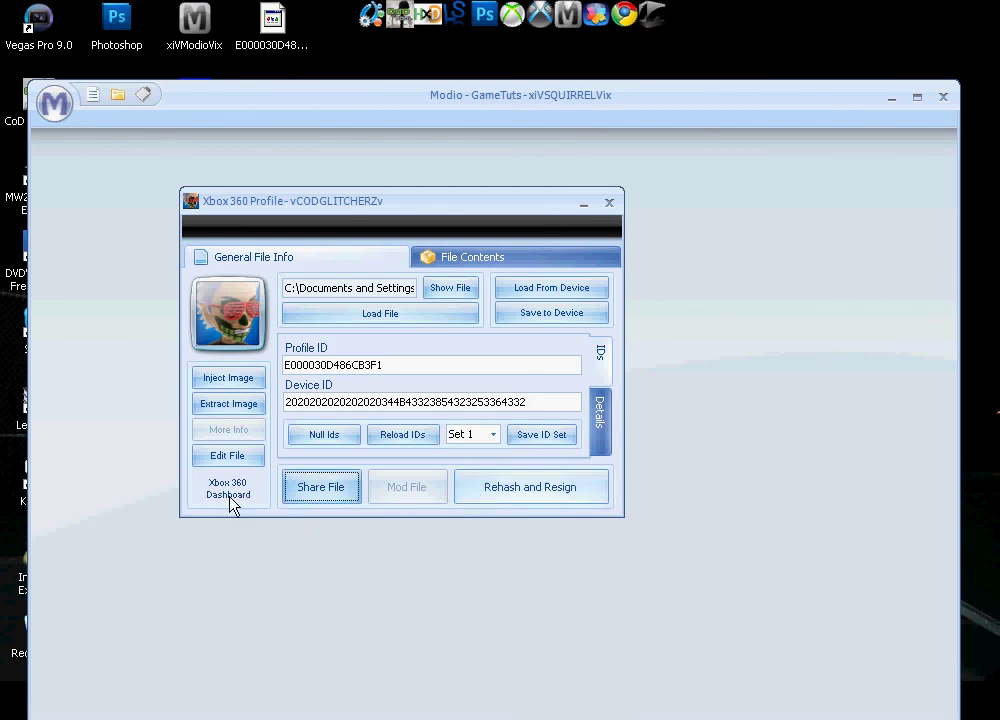
{"action": "key", "text": "Tab"}
{"action": "key", "text": "Return"}
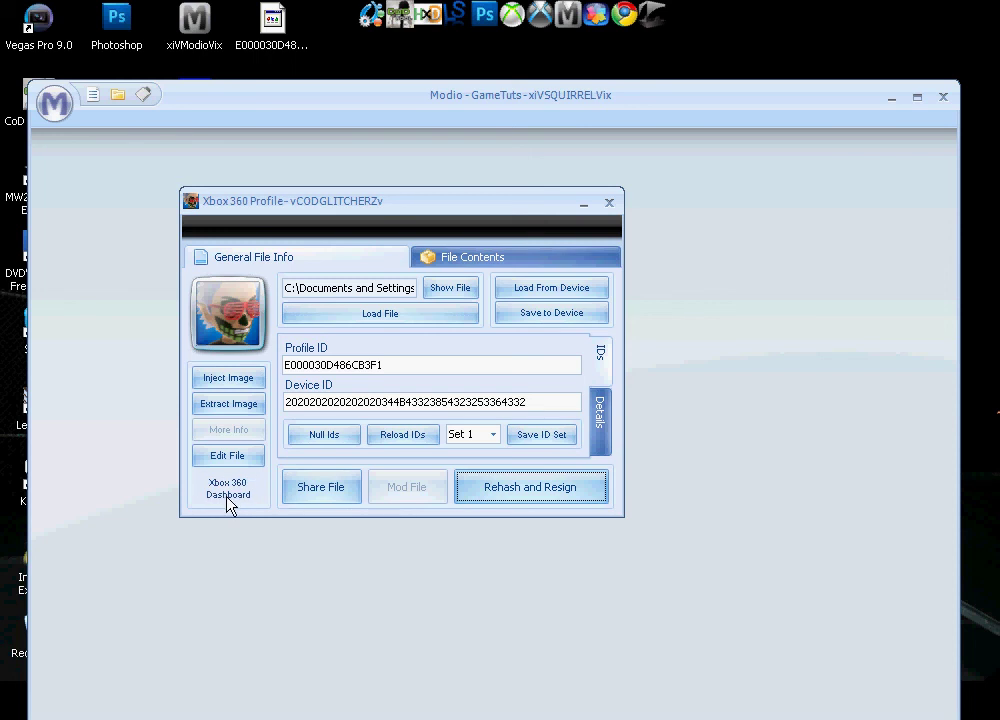
Close the profile window and Modio, then drag E000030D486CB3F1 into XPort 360's 00010000 folder
{"action": "left_click", "coordinate": [609, 202]}
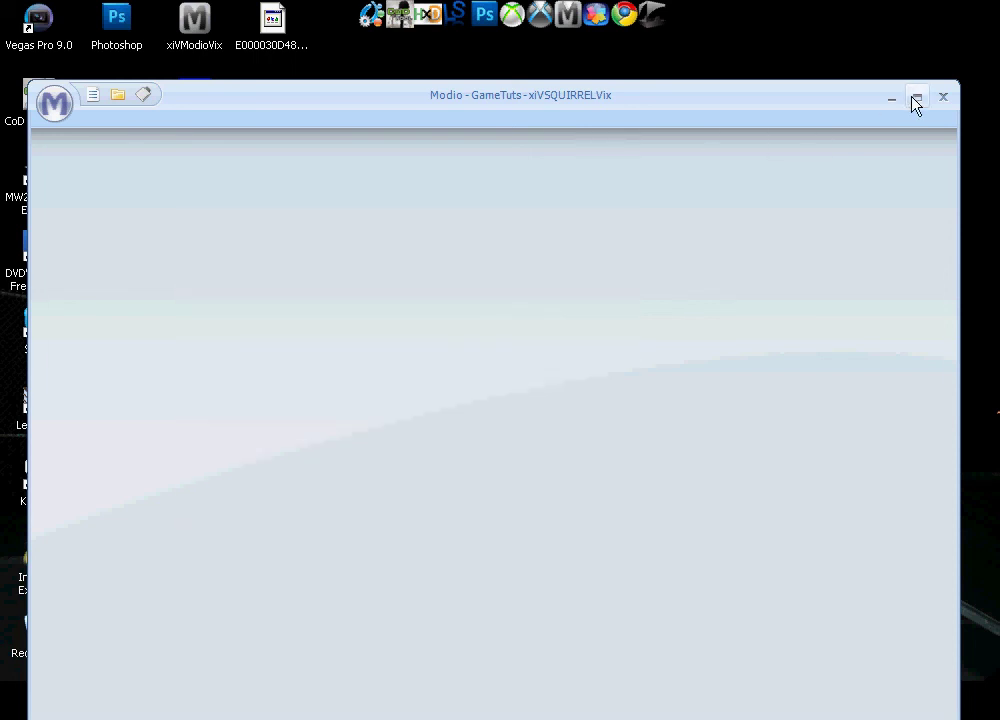
{"action": "left_click", "coordinate": [941, 97]}
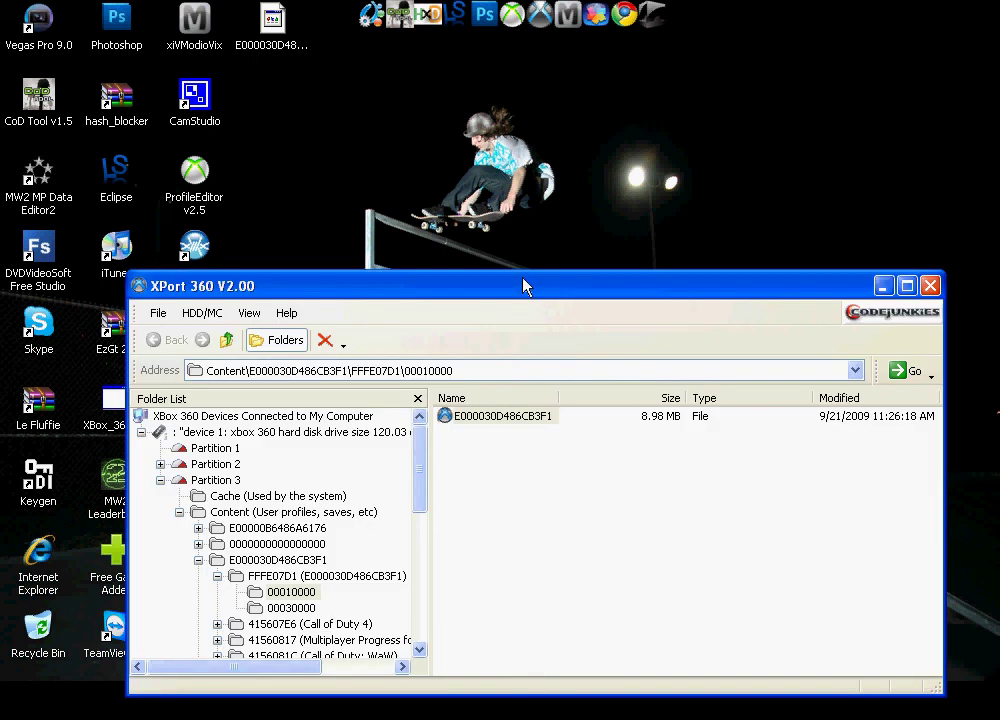
{"action": "left_click_drag", "start_coordinate": [517, 302], "coordinate": [457, 260]}
{"action": "left_click_drag", "start_coordinate": [278, 30], "coordinate": [652, 407]}
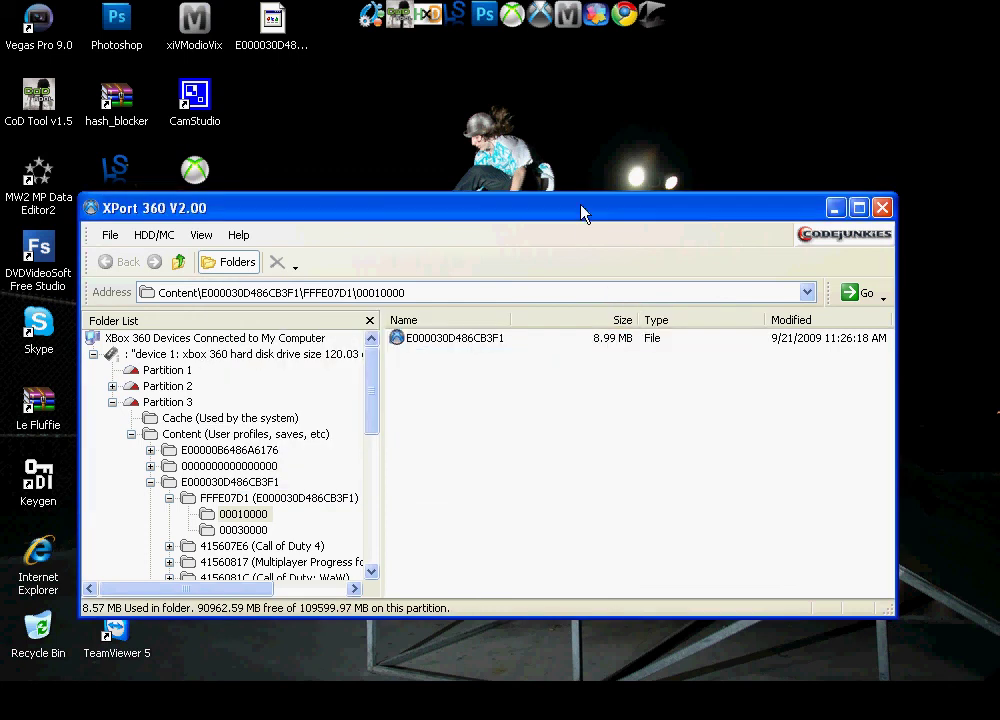
{"action": "mouse_move", "coordinate": [582, 213]}
{"action": "left_mouse_down"}
{"action": "mouse_move", "coordinate": [611, 206]}
{"action": "mouse_move", "coordinate": [590, 205]}
{"action": "left_mouse_up"}
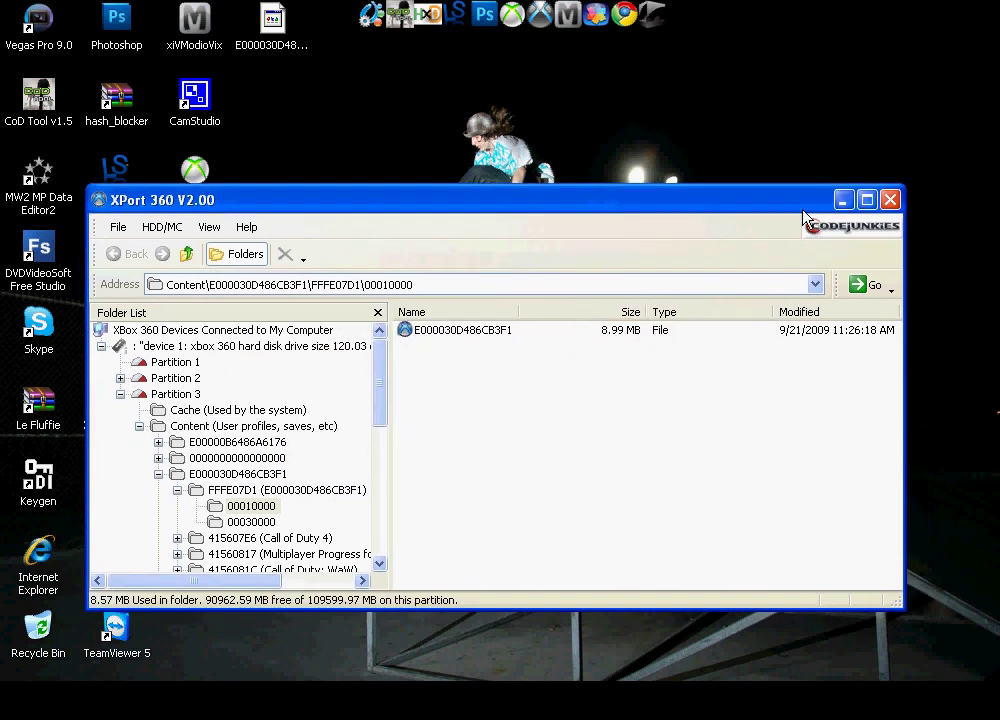
{"action": "left_click", "coordinate": [890, 201]}
{"action": "right_click", "coordinate": [279, 40]}
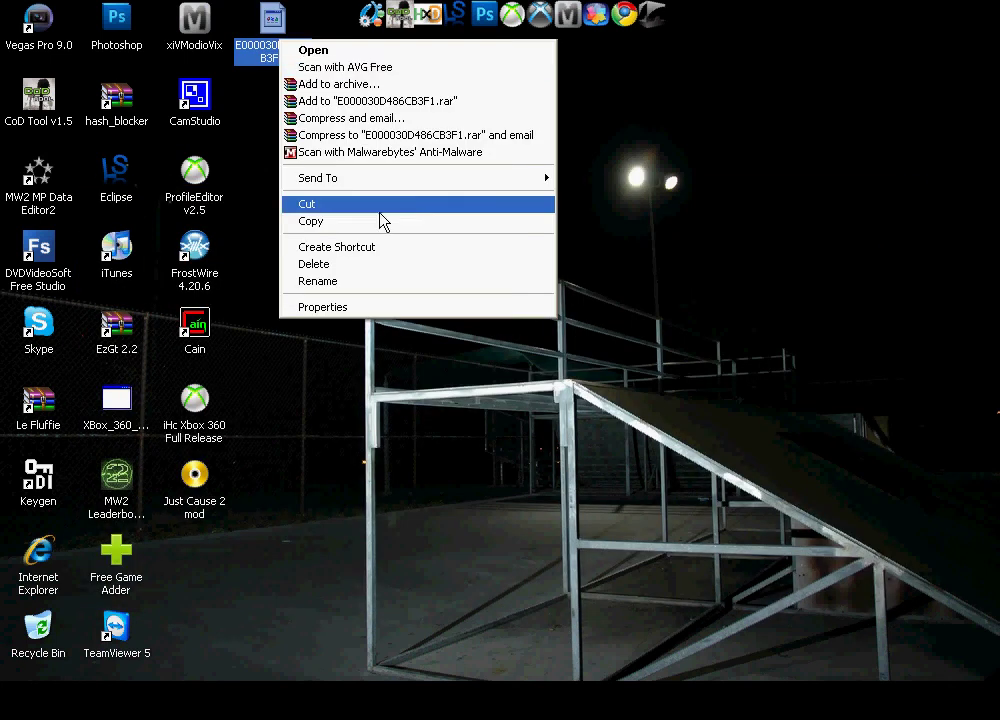
{"action": "left_click", "coordinate": [386, 264]}
{"action": "left_click", "coordinate": [578, 414]}
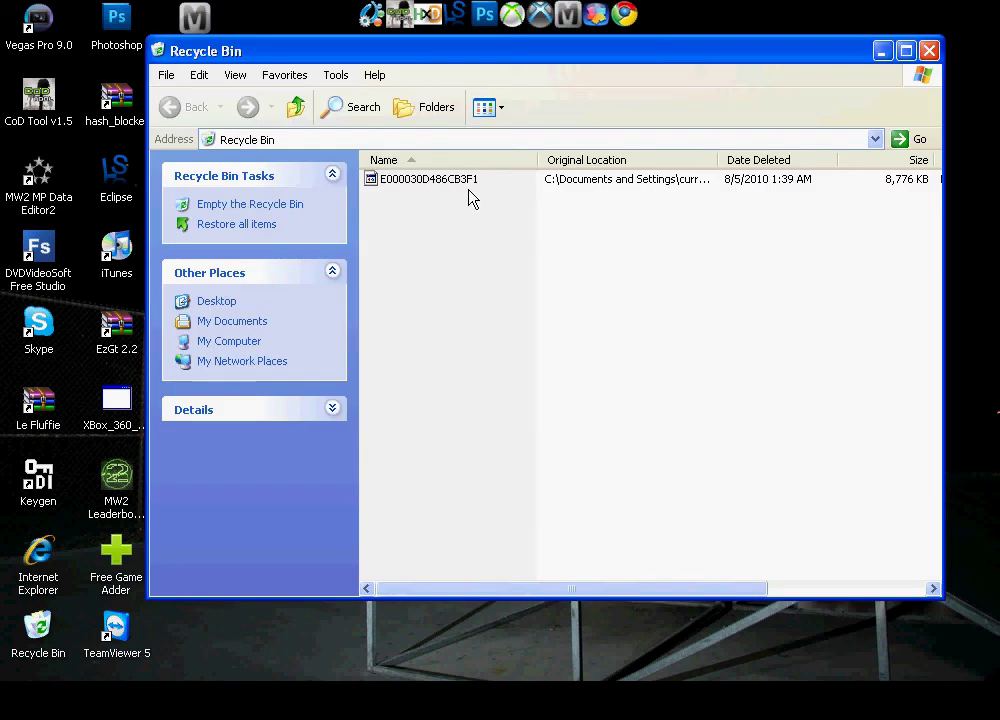
Permanently delete the E000030D486CB3F1 file from the Recycle Bin
{"action": "right_click", "coordinate": [465, 188]}
{"action": "left_click", "coordinate": [498, 243]}
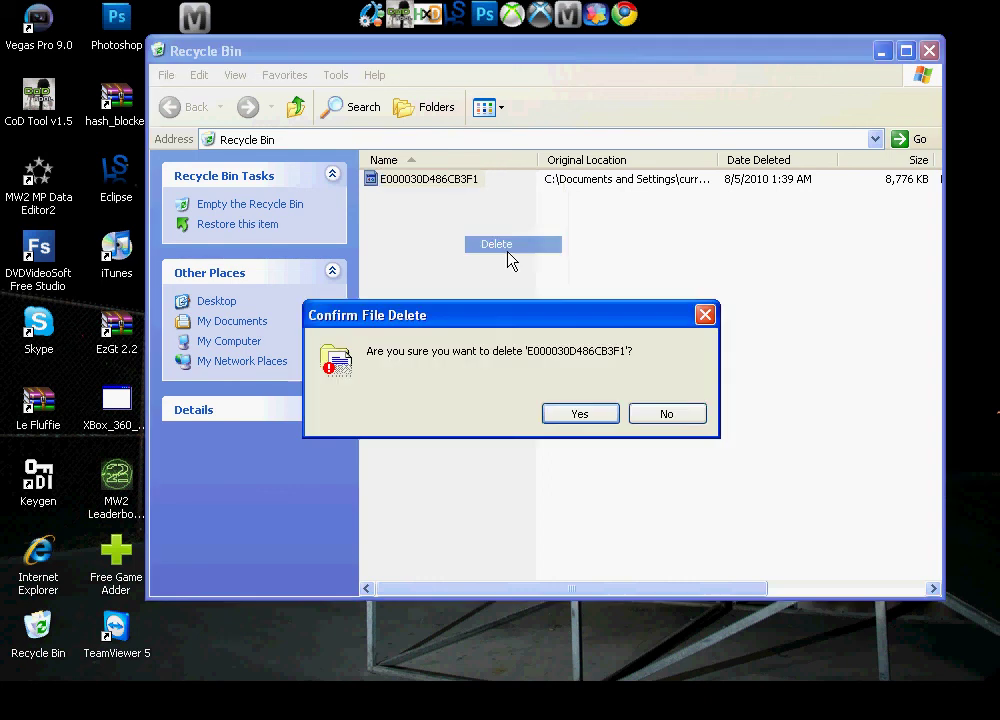
{"action": "left_click", "coordinate": [593, 418]}
{"action": "left_click", "coordinate": [929, 51]}
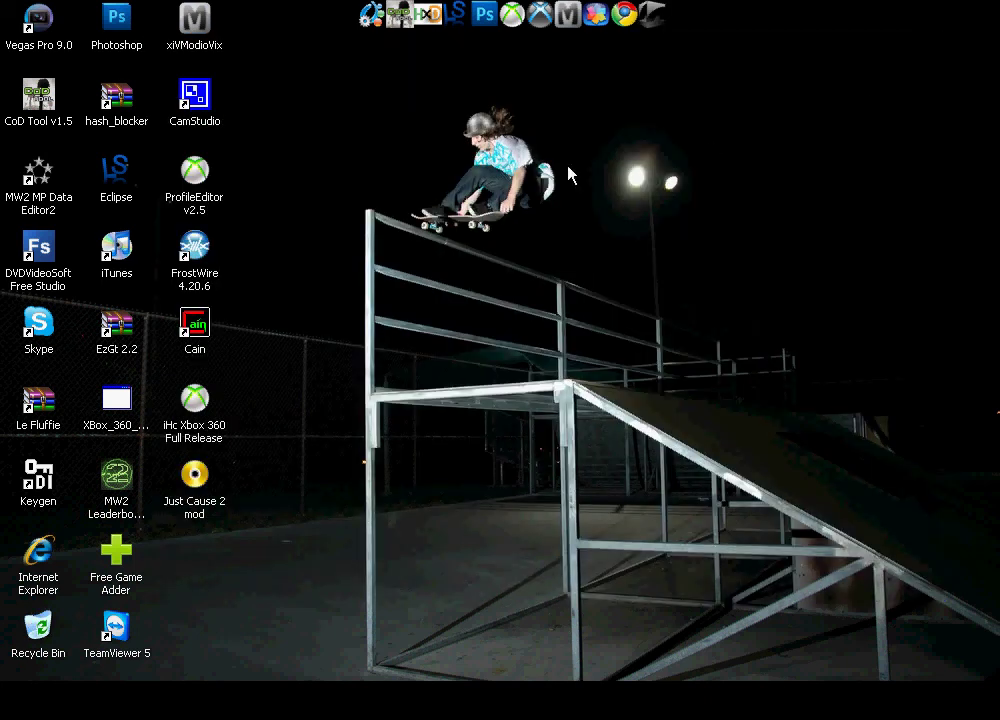
{"action": "left_click_drag", "start_coordinate": [309, 89], "coordinate": [710, 343]}
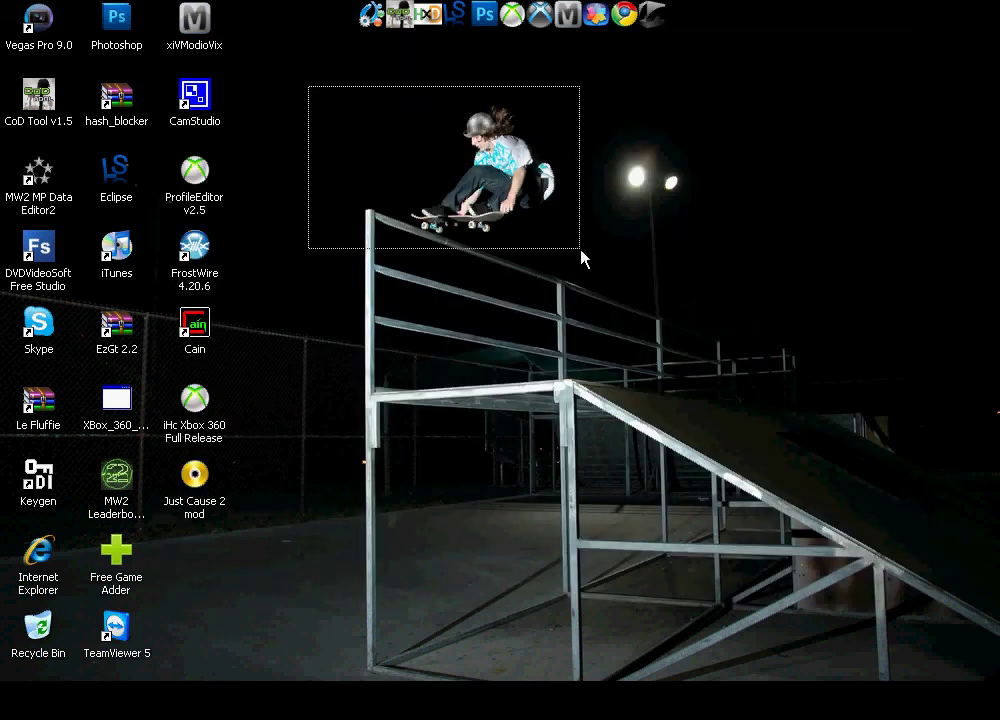
{"action": "left_click_drag", "start_coordinate": [336, 82], "coordinate": [690, 328]}
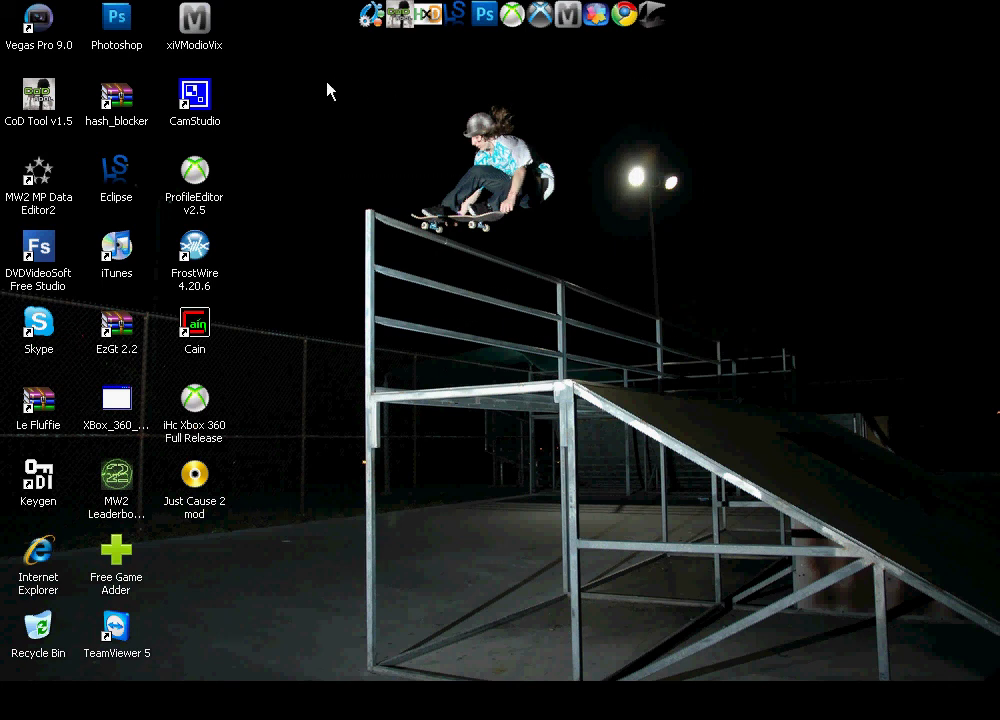
{"action": "left_click_drag", "start_coordinate": [325, 85], "coordinate": [699, 319]}
{"action": "left_click_drag", "start_coordinate": [322, 87], "coordinate": [681, 336]}
{"action": "left_click_drag", "start_coordinate": [355, 88], "coordinate": [700, 335]}
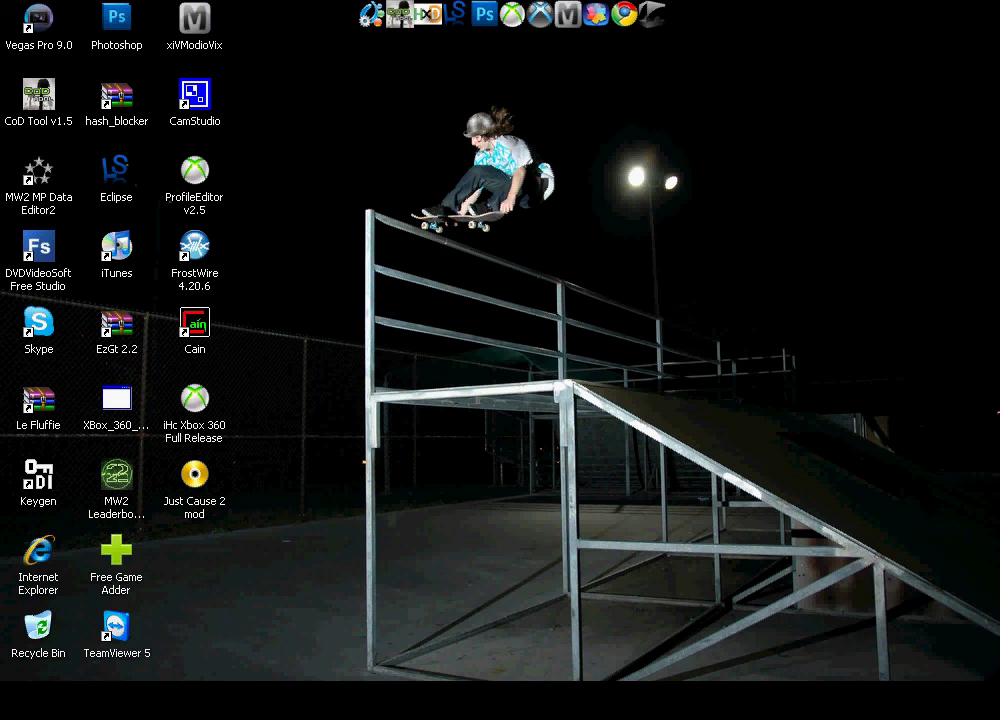